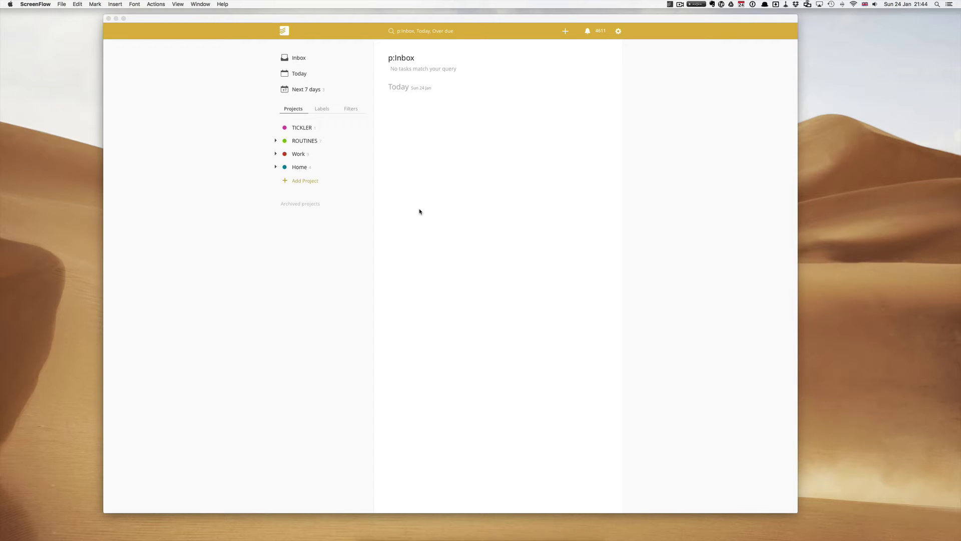
- Read through the Todoist filters help page in the browser, then return to Todoist
{"action": "key", "text": "ctrl+Up"}
{"action": "left_click", "coordinate": [388, 221]}
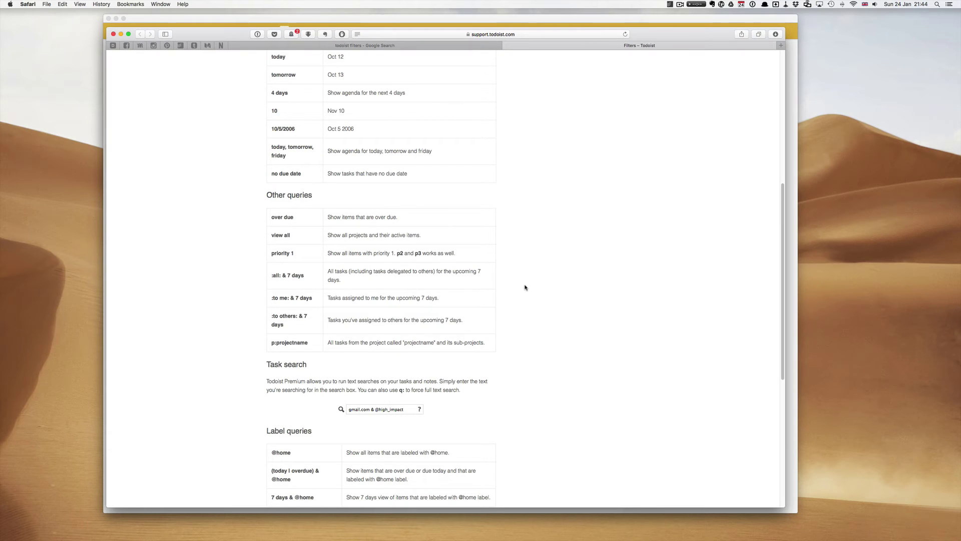
{"action": "scroll", "coordinate": [526, 287], "scroll_direction": "up", "scroll_amount": 10}
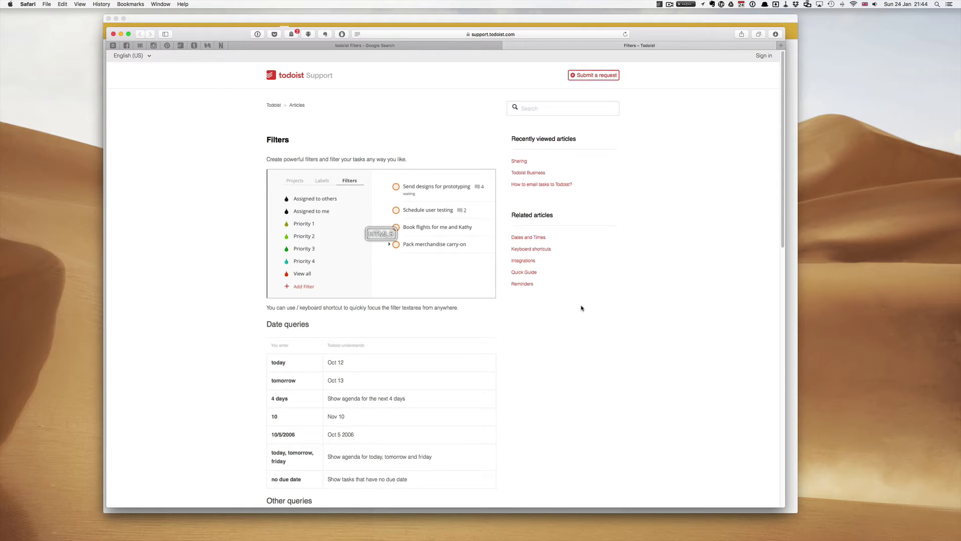
{"action": "scroll", "coordinate": [583, 295], "scroll_direction": "down", "scroll_amount": 3}
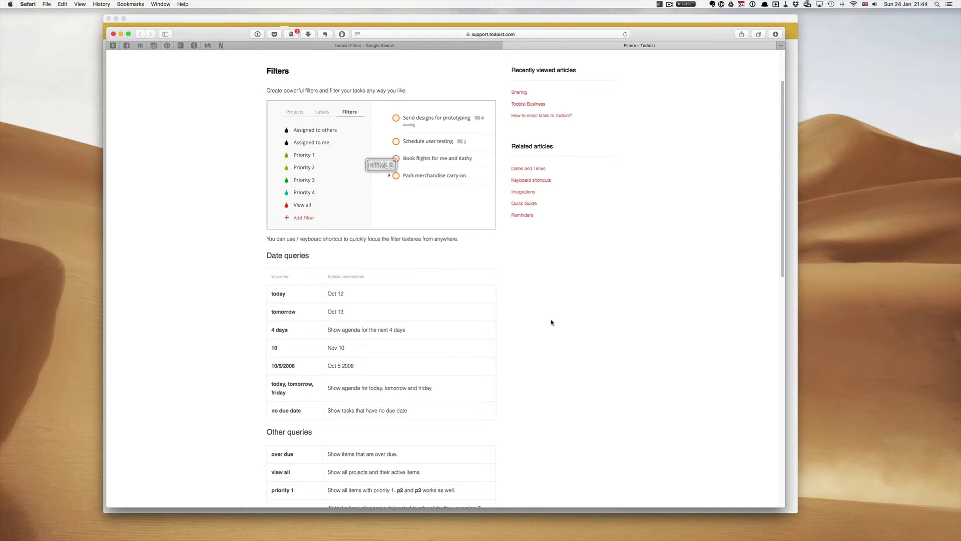
{"action": "scroll", "coordinate": [552, 322], "scroll_direction": "down", "scroll_amount": 8}
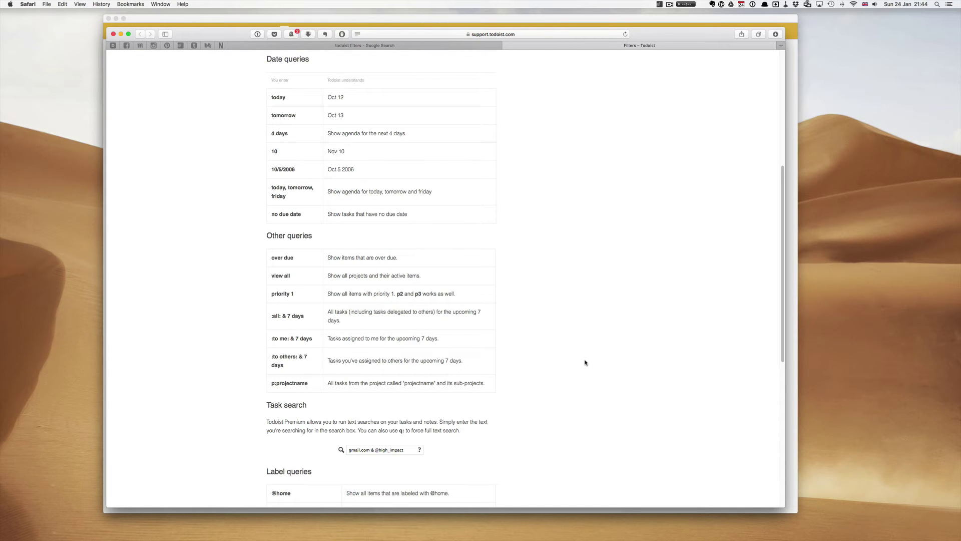
{"action": "key", "text": "ctrl+Up"}
{"action": "left_click", "coordinate": [691, 376]}
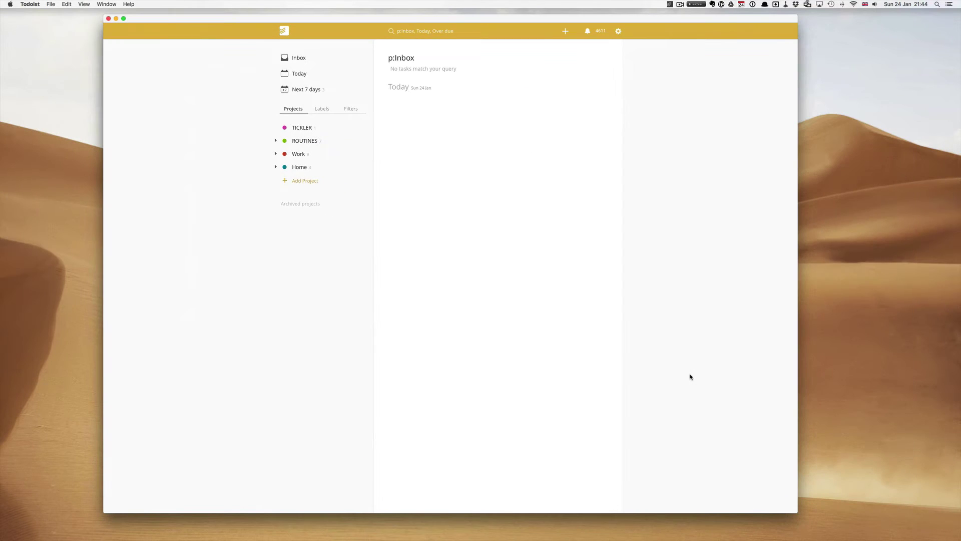
- Add 'Record Todoist's Filter's video' to the Inbox and enter 'Ask the missus to buy more doggie snacks'
{"action": "left_click", "coordinate": [294, 58]}
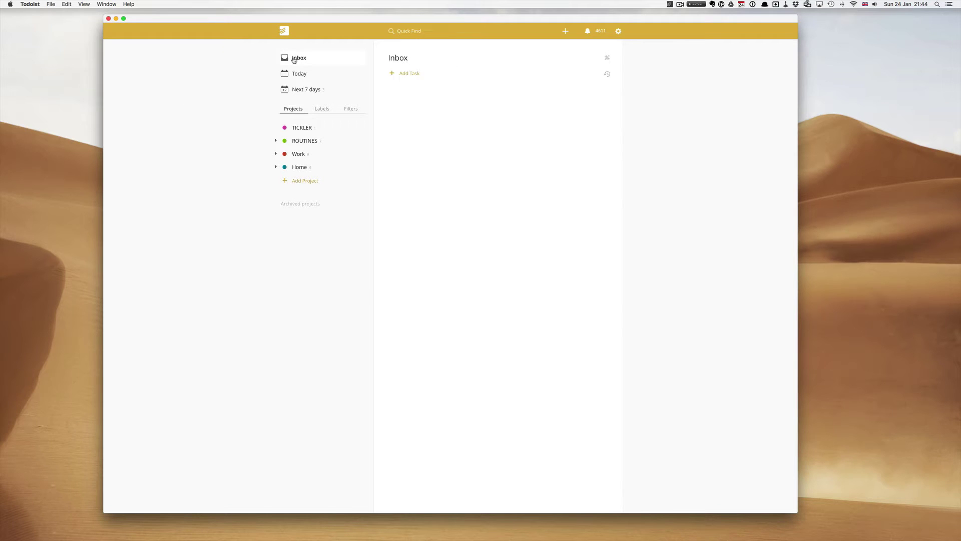
{"action": "left_click", "coordinate": [418, 75]}
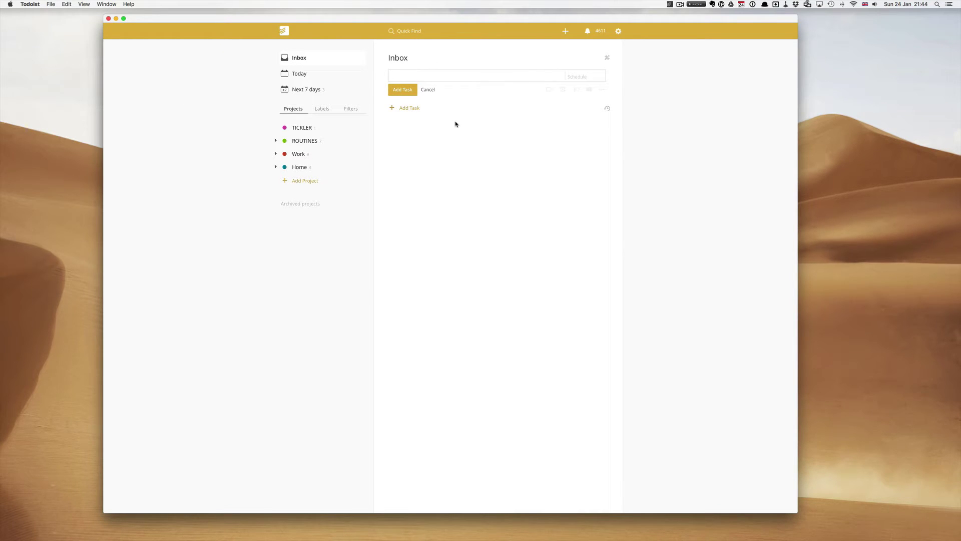
{"action": "type", "text": "Record Todoist's Filter's video."}
{"action": "left_click", "coordinate": [403, 89]}
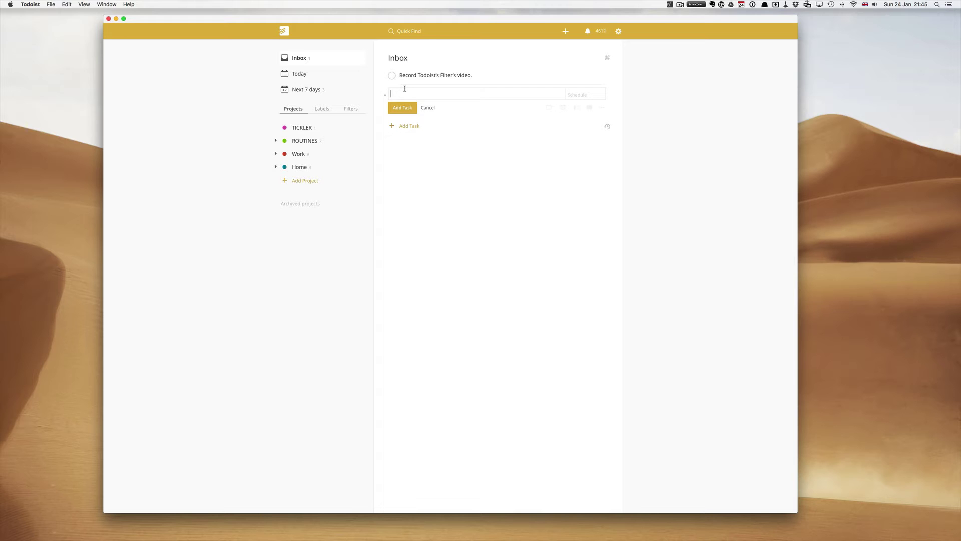
{"action": "type", "text": "Ask the missus to buy more doggie snacks"}
- Save the doggie snacks task, then make Work's 'Clean up old email and archive' due today
{"action": "left_click", "coordinate": [402, 107]}
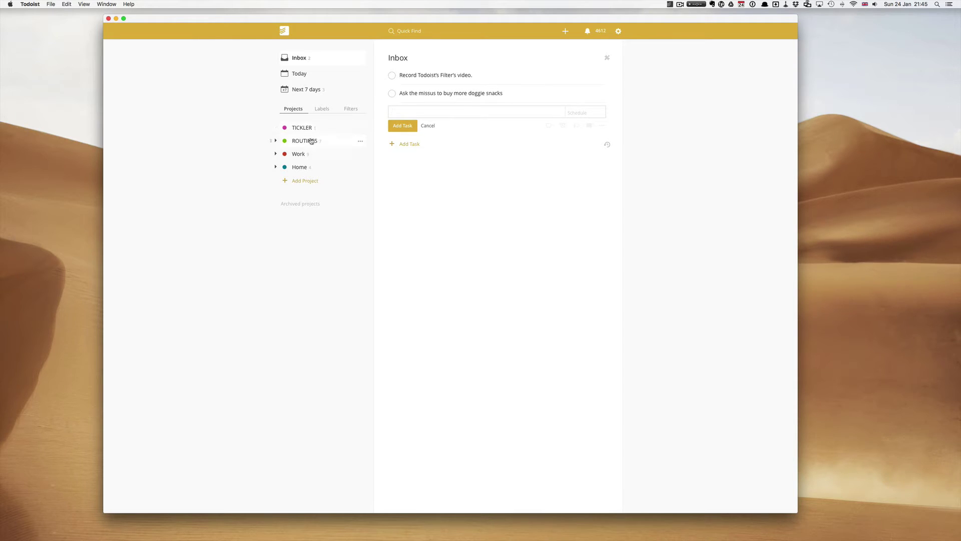
{"action": "left_click", "coordinate": [301, 155]}
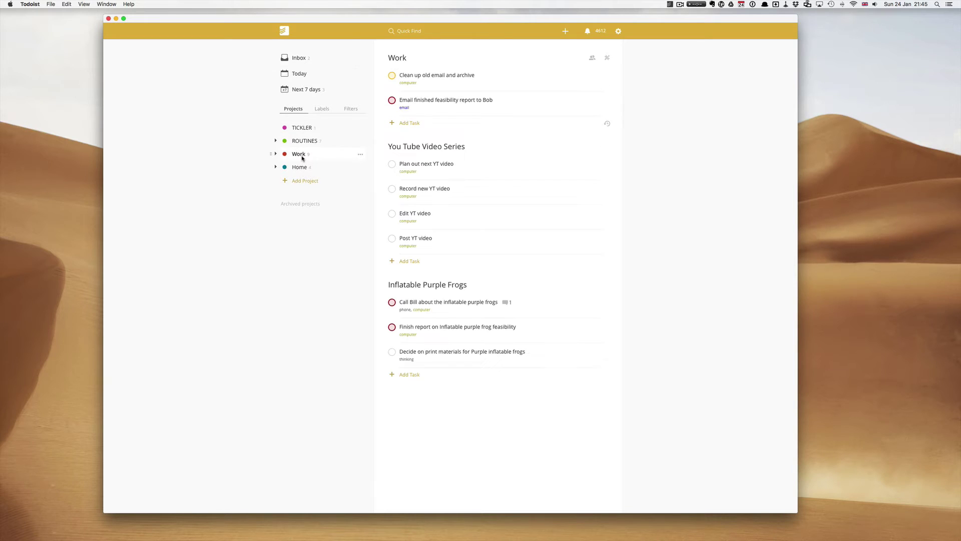
{"action": "left_click", "coordinate": [458, 75]}
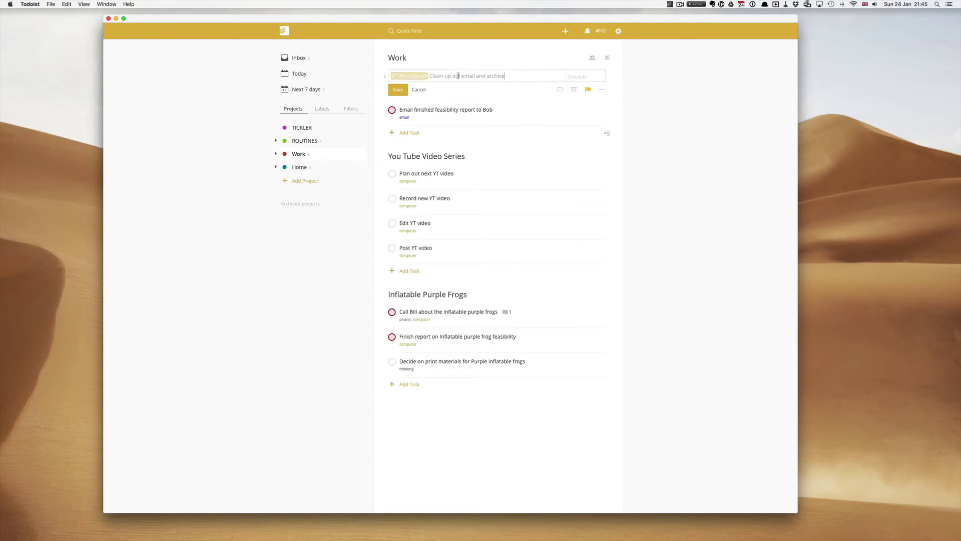
{"action": "left_click", "coordinate": [581, 77]}
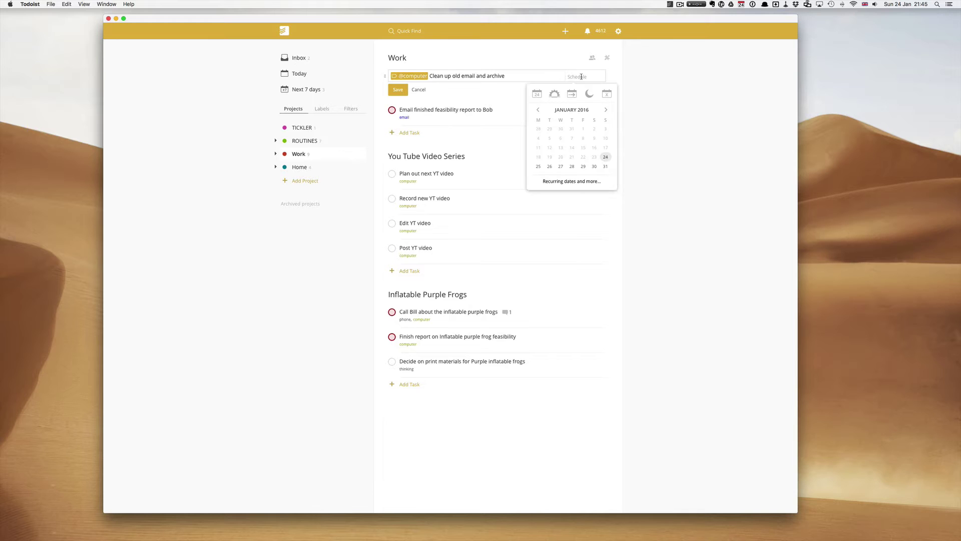
{"action": "type", "text": "today"}
{"action": "key", "text": "Return"}
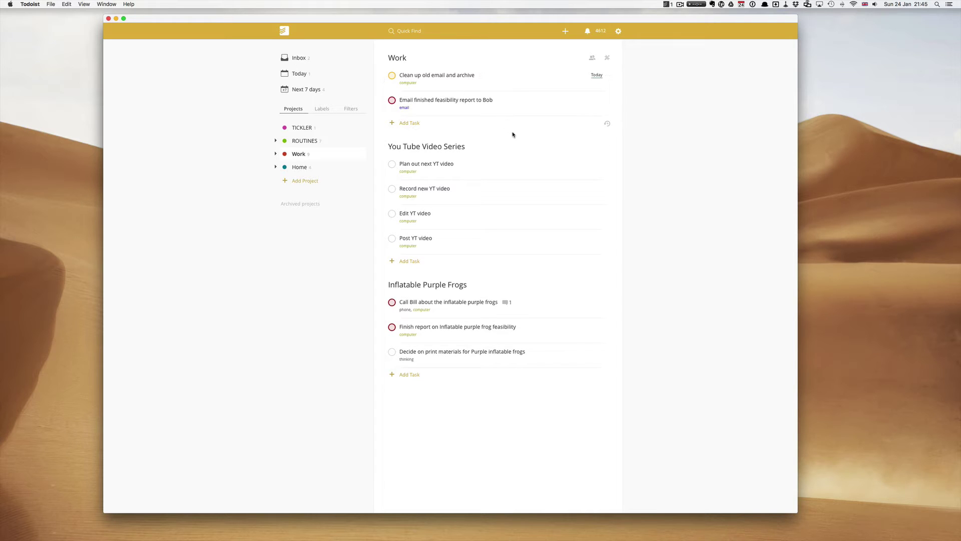
- Reschedule the feasibility-report email task to 22 January
{"action": "left_click", "coordinate": [481, 103]}
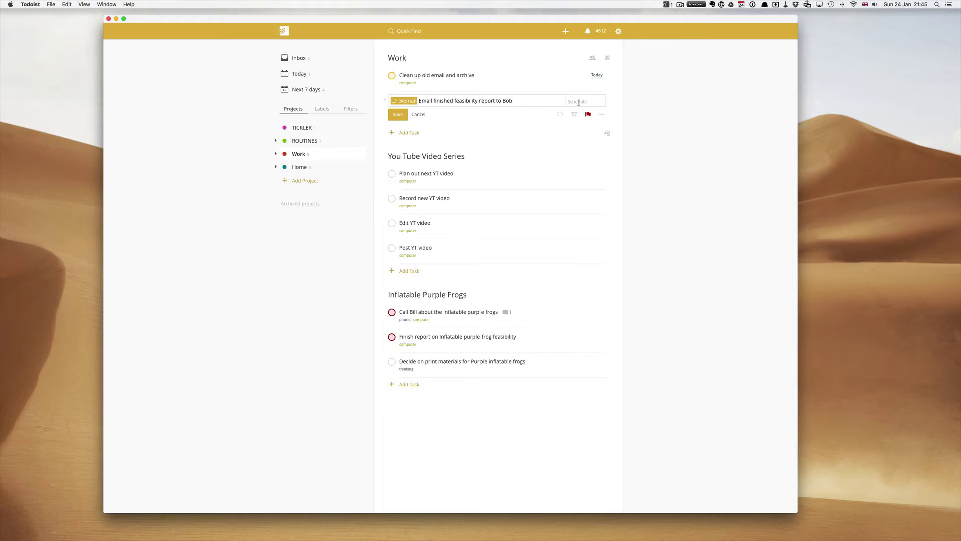
{"action": "left_click", "coordinate": [579, 102]}
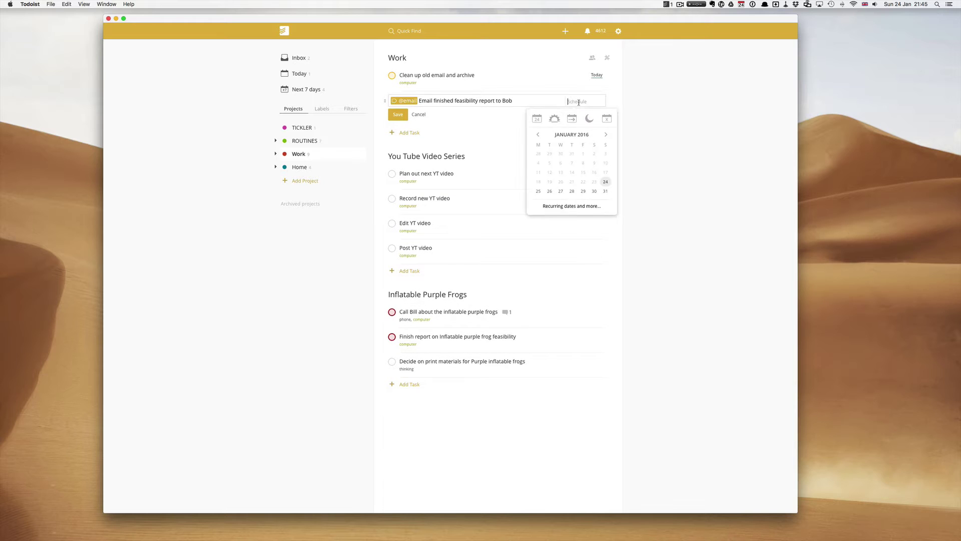
{"action": "left_click", "coordinate": [584, 181]}
{"action": "left_click", "coordinate": [400, 115]}
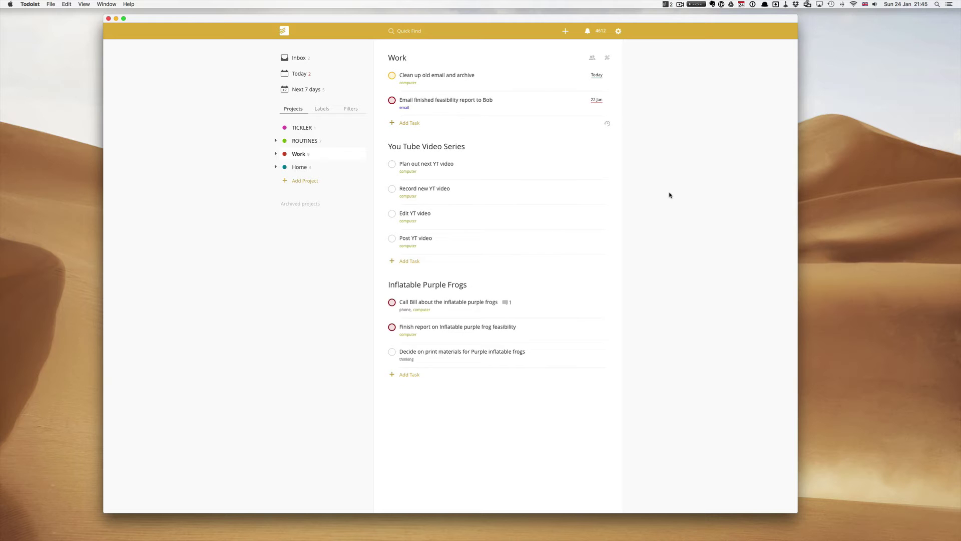
- Create a filter named Dashboard with the query 'p:Inbox, Today, Over due'
{"action": "left_click", "coordinate": [349, 108]}
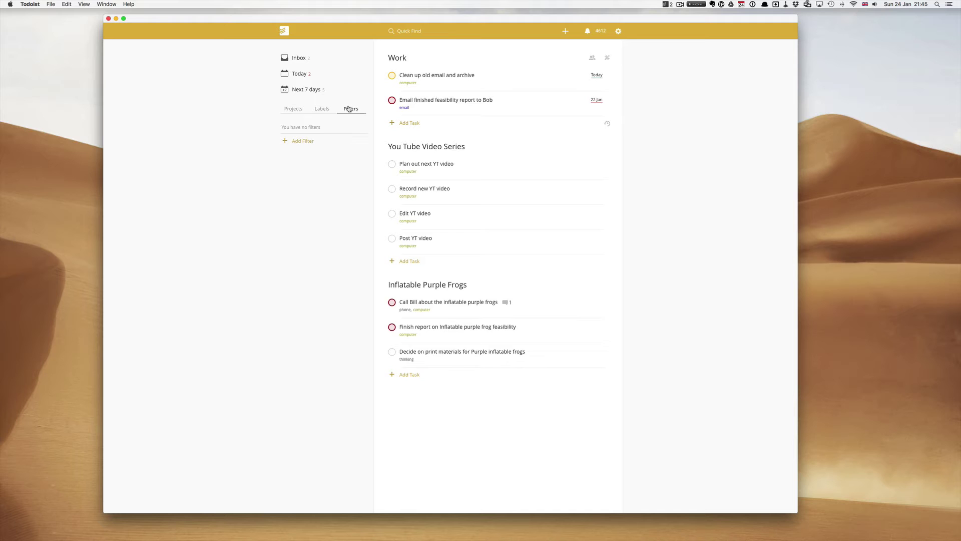
{"action": "left_click", "coordinate": [307, 145]}
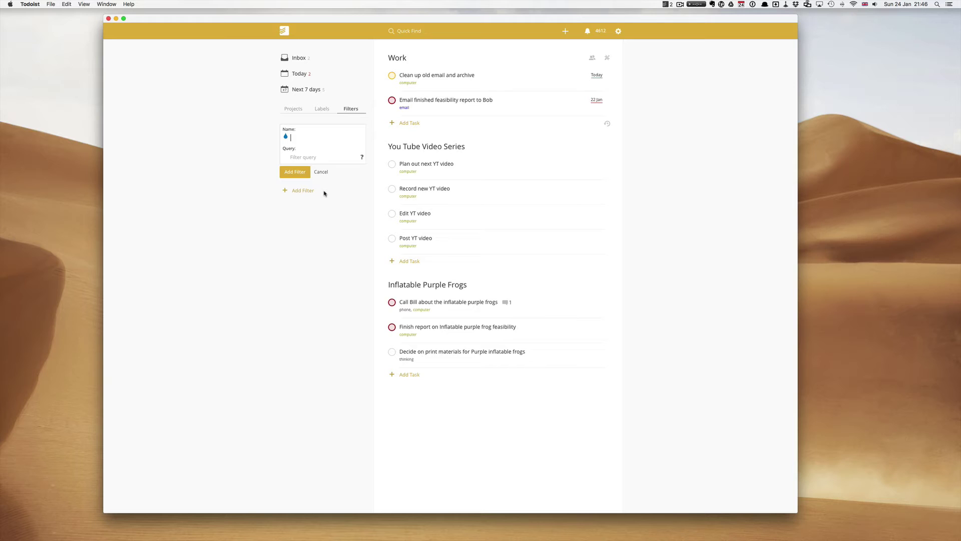
{"action": "type", "text": "Dashboa"}
{"action": "type", "text": "rd"}
{"action": "type", "text": "p"}
{"action": "type", "text": ":Inbo"}
{"action": "type", "text": "x, Today"}
{"action": "type", "text": ", Over"}
{"action": "type", "text": " due"}
{"action": "left_click", "coordinate": [293, 174]}
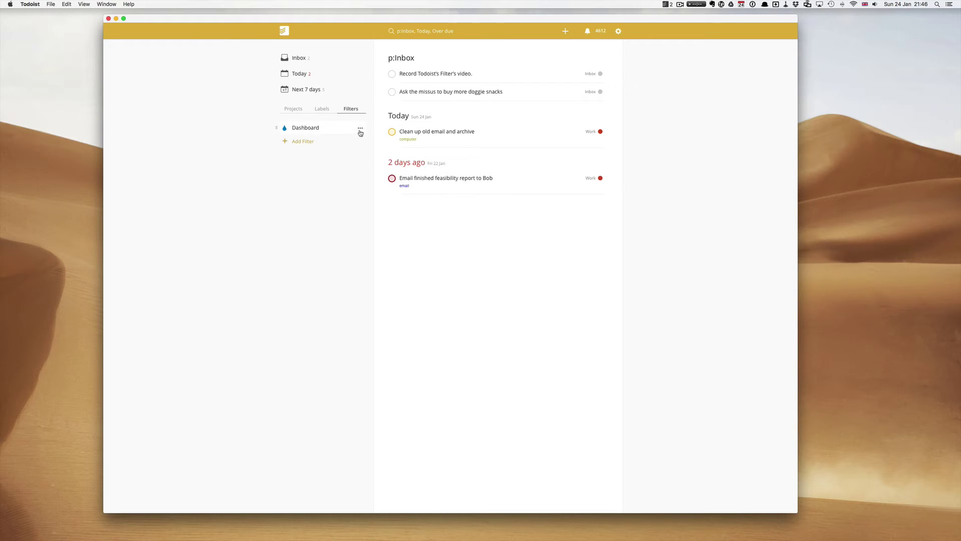
- Replace the Dashboard filter's query with 'Over due, Today, p:Inbox' and save it
{"action": "left_click", "coordinate": [361, 131]}
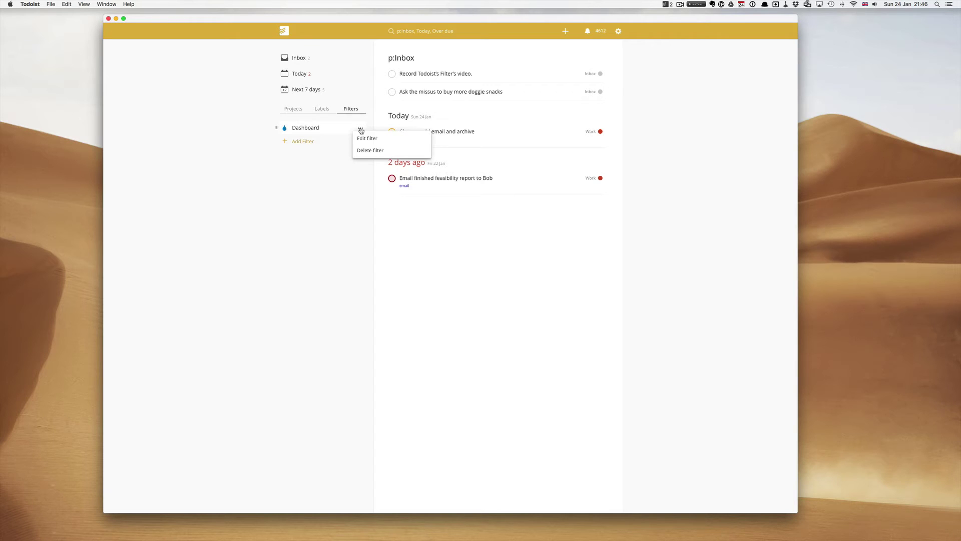
{"action": "left_click", "coordinate": [367, 139]}
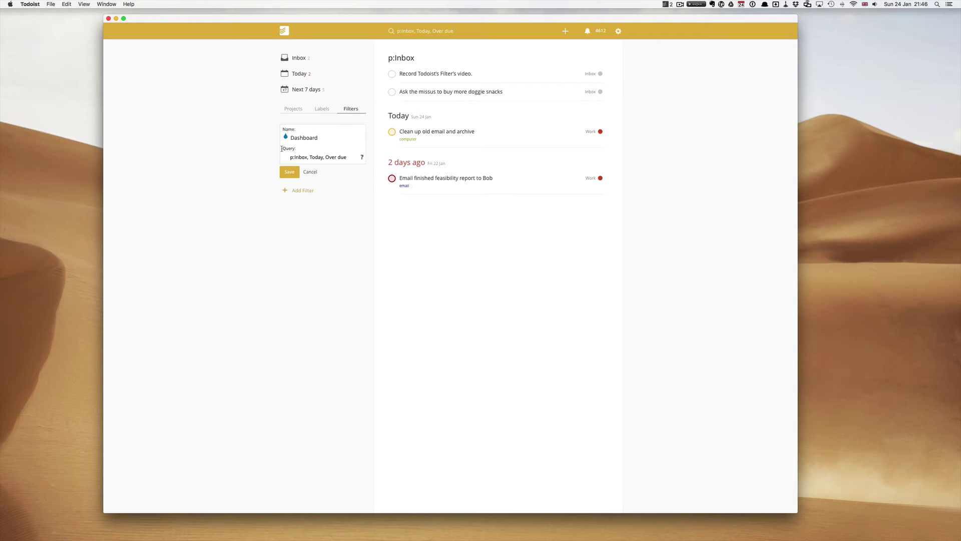
{"action": "left_click_drag", "start_coordinate": [290, 158], "coordinate": [362, 158]}
{"action": "type", "text": "Over due, Today, p:Inbox"}
{"action": "left_click", "coordinate": [294, 171]}
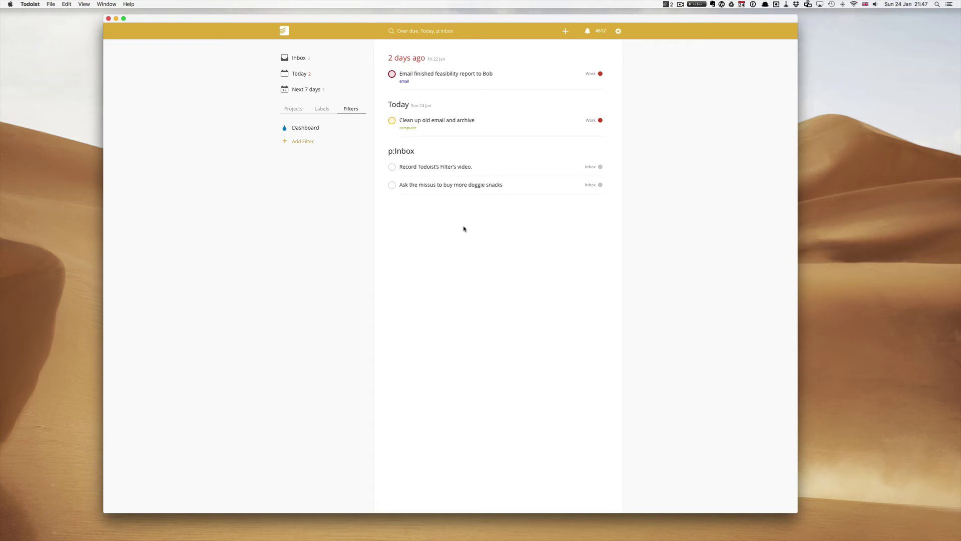
- Re-save the Dashboard filter unchanged, glance at the Labels list, and return to Filters
{"action": "left_click", "coordinate": [359, 130]}
{"action": "left_click", "coordinate": [371, 139]}
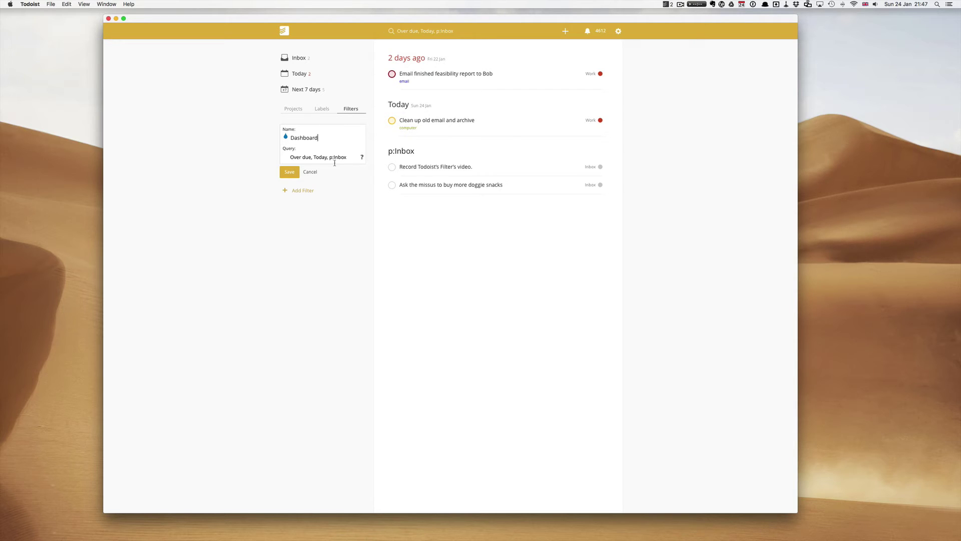
{"action": "left_click", "coordinate": [293, 175]}
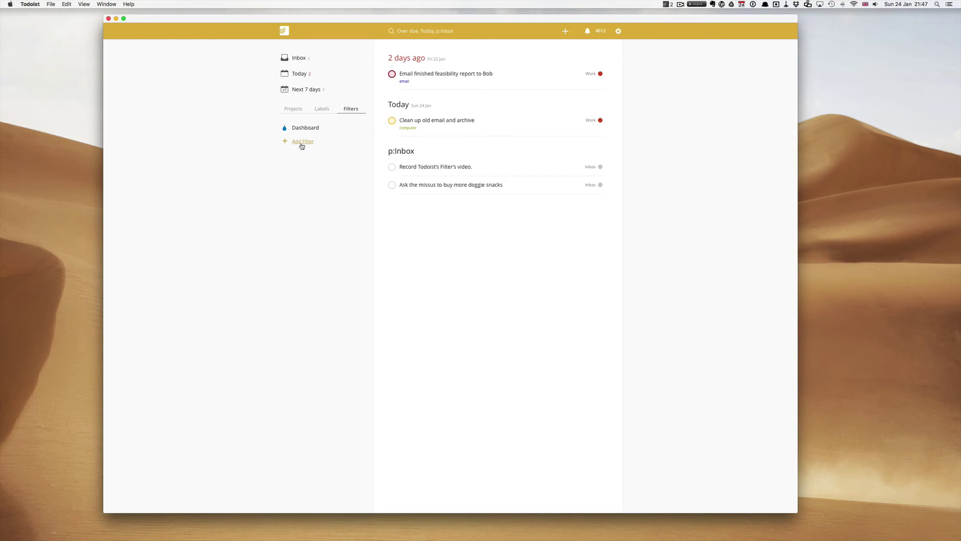
{"action": "left_click", "coordinate": [322, 108]}
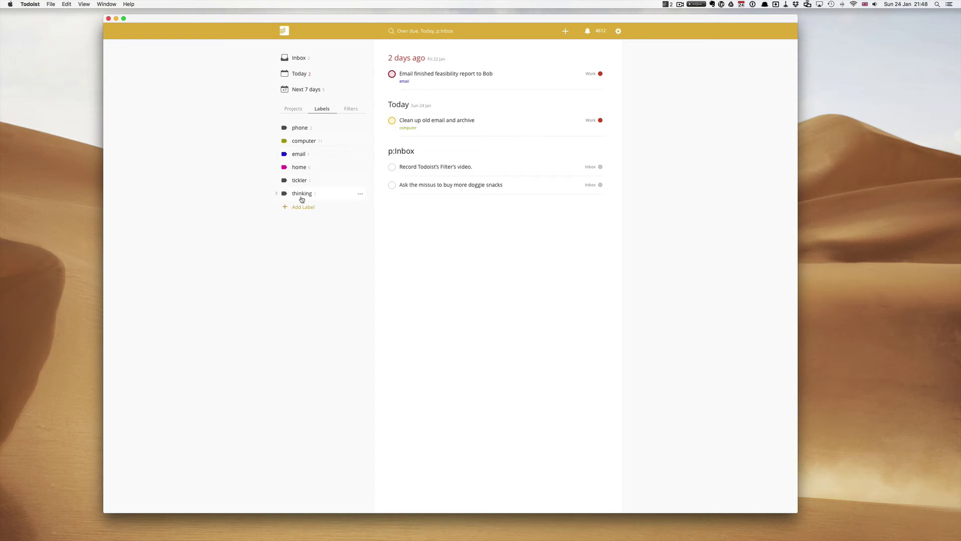
{"action": "left_click", "coordinate": [346, 110]}
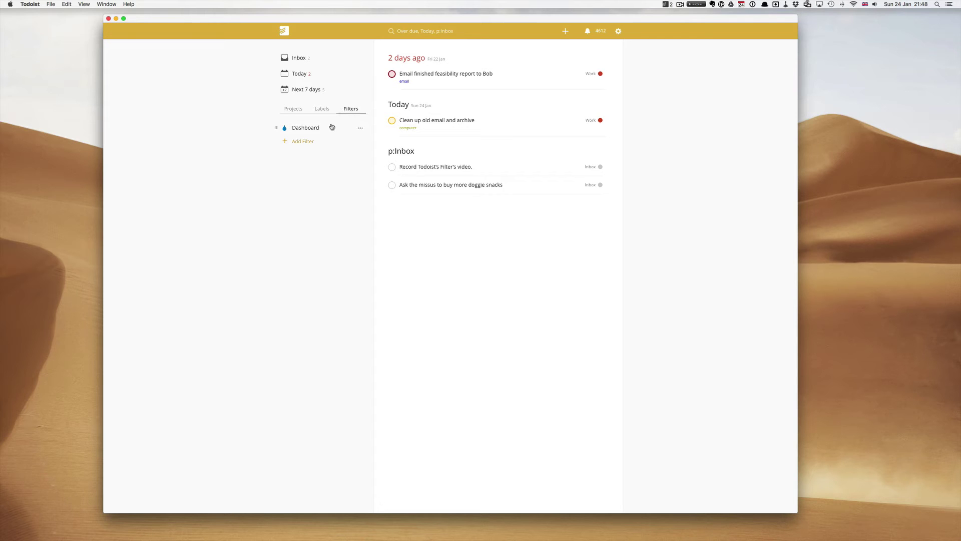
- Add a filter named Tickler with the query 'today, p:TICKLER'
{"action": "left_click", "coordinate": [299, 142]}
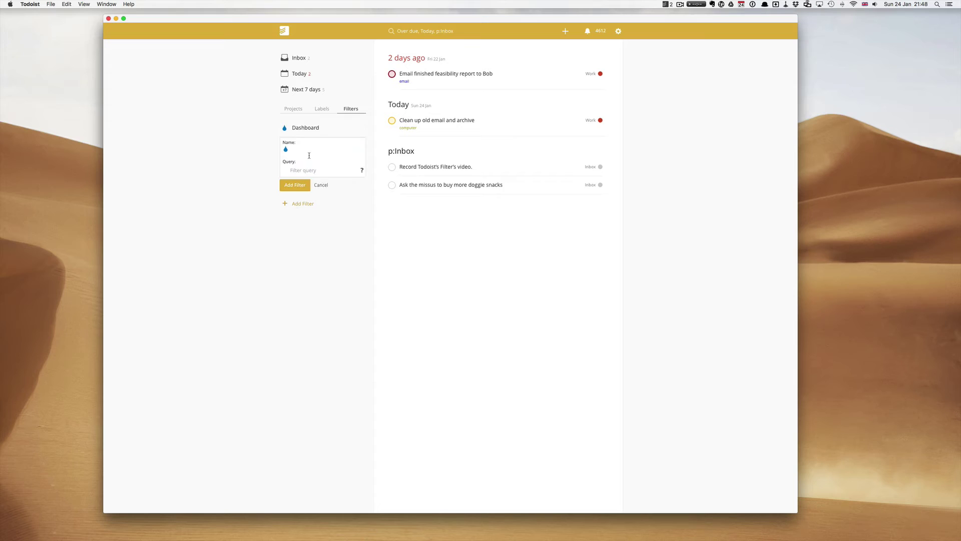
{"action": "type", "text": "Tickler"}
{"action": "left_click", "coordinate": [305, 170]}
{"action": "type", "text": "today, @"}
{"action": "key", "text": "BackSpace"}
{"action": "type", "text": "p:TICKLER"}
{"action": "left_click", "coordinate": [295, 188]}
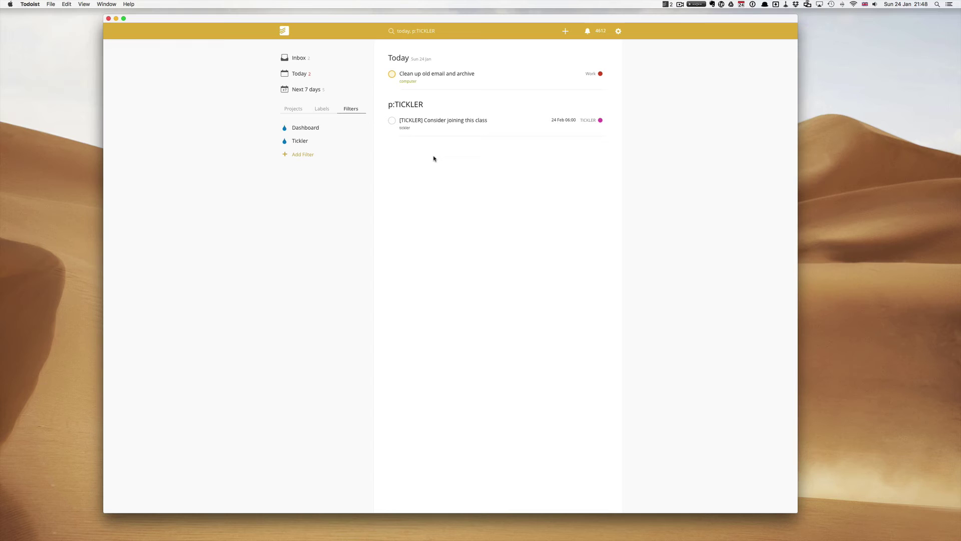
- Change the Tickler filter's query to 'today & p:TICKLER' and save it
{"action": "left_click", "coordinate": [362, 143]}
{"action": "left_click", "coordinate": [364, 149]}
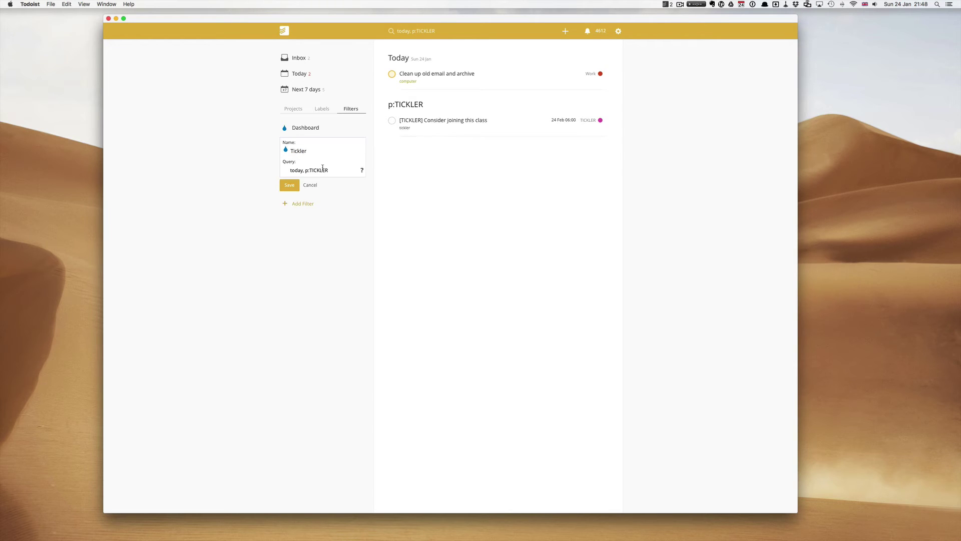
{"action": "left_click", "coordinate": [305, 171]}
{"action": "key", "text": "BackSpace"}
{"action": "type", "text": "&"}
{"action": "left_click", "coordinate": [289, 185]}
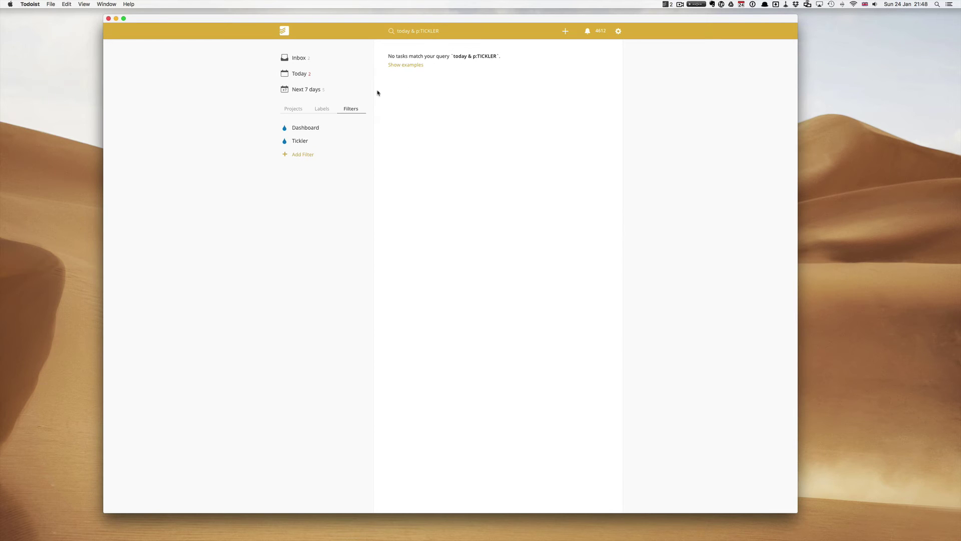
- Check the TICKLER project's tasks, then show the saved filters list again
{"action": "left_click", "coordinate": [294, 109]}
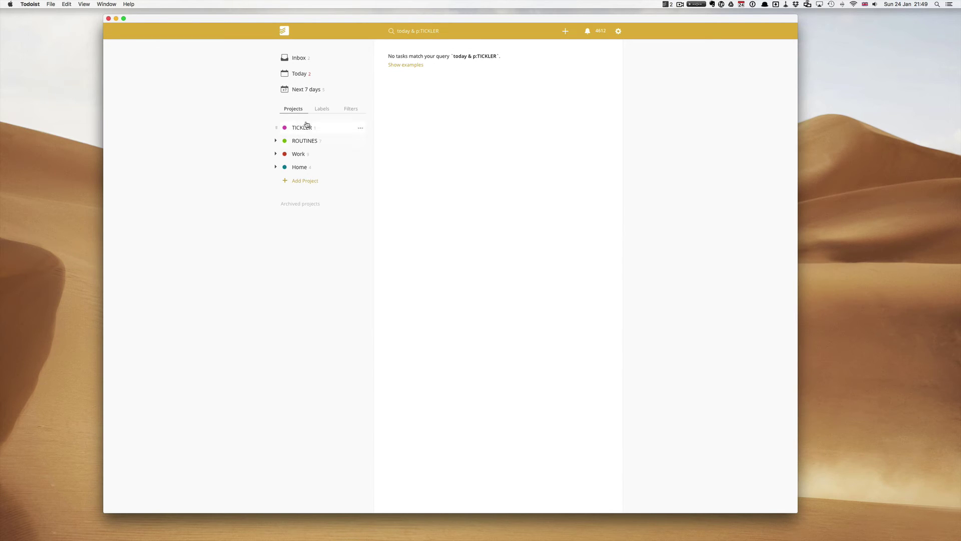
{"action": "left_click", "coordinate": [306, 127]}
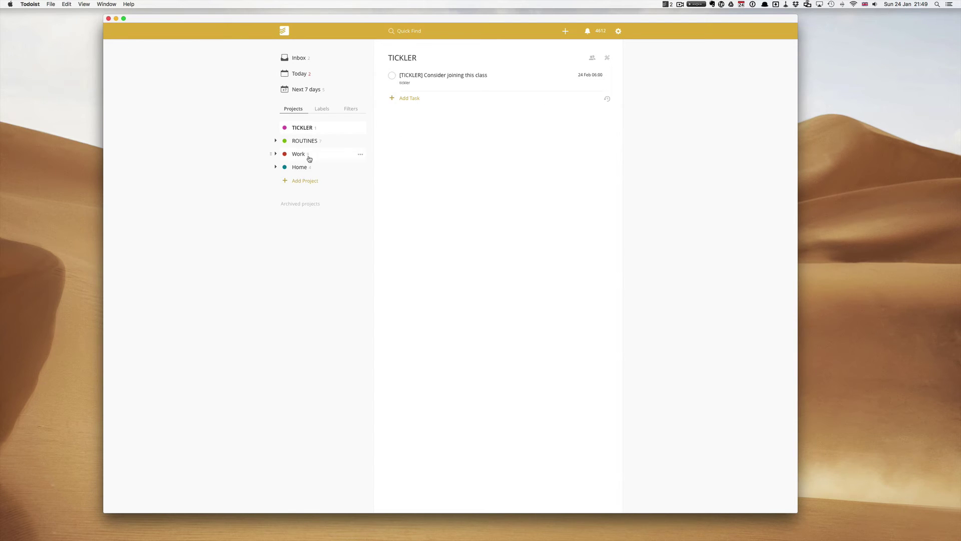
{"action": "left_click", "coordinate": [349, 109]}
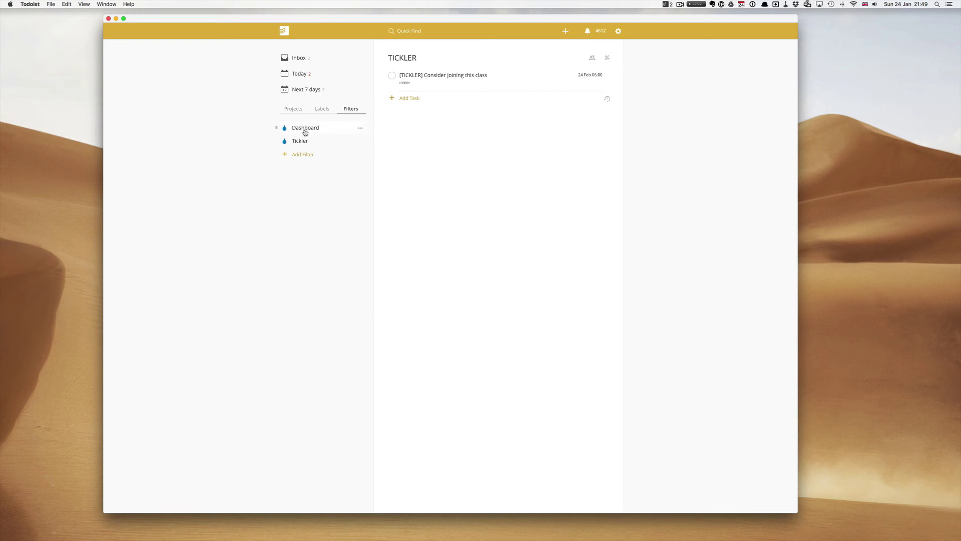
{"action": "left_click", "coordinate": [301, 155]}
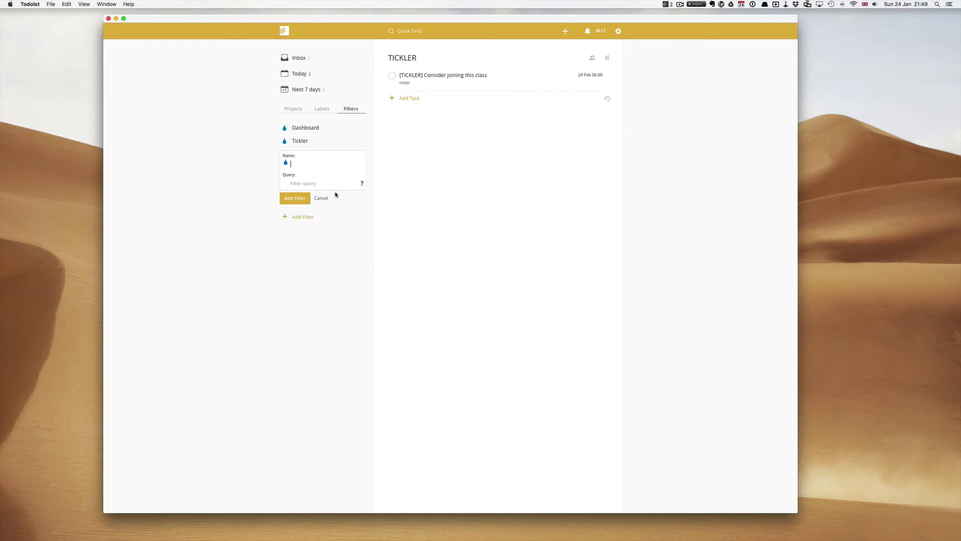
{"action": "type", "text": "Computer"}
{"action": "type", "text": "@"}
{"action": "type", "text": "Computer"}
{"action": "type", "text": ", Today"}
{"action": "left_click", "coordinate": [300, 198]}
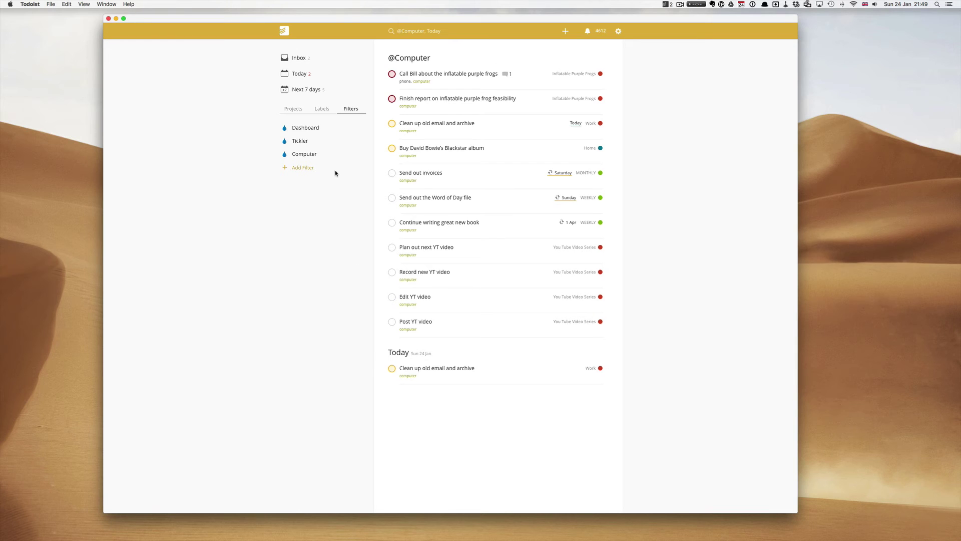
{"action": "left_click", "coordinate": [361, 154]}
{"action": "left_click", "coordinate": [364, 165]}
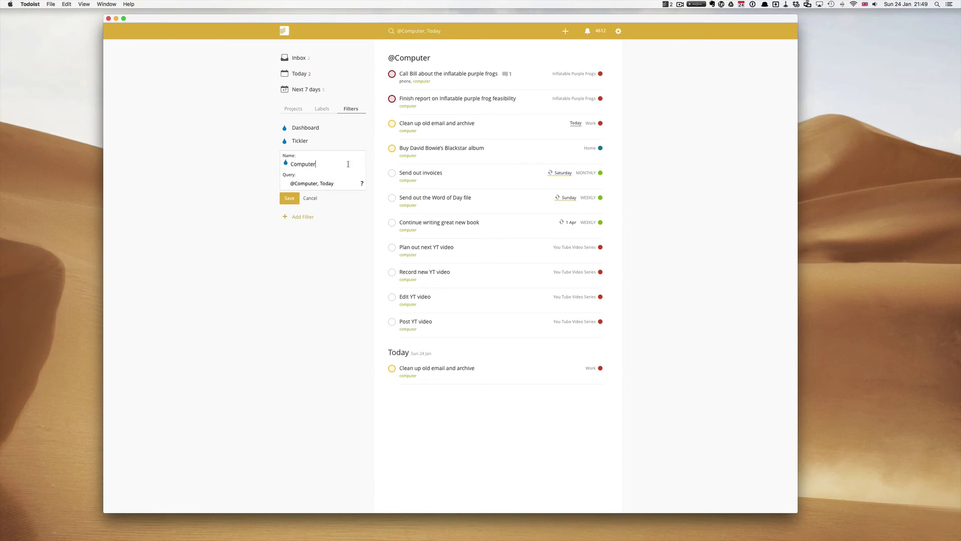
{"action": "left_click", "coordinate": [318, 183]}
{"action": "key", "text": "BackSpace"}
{"action": "type", "text": "&"}
{"action": "left_click", "coordinate": [283, 200]}
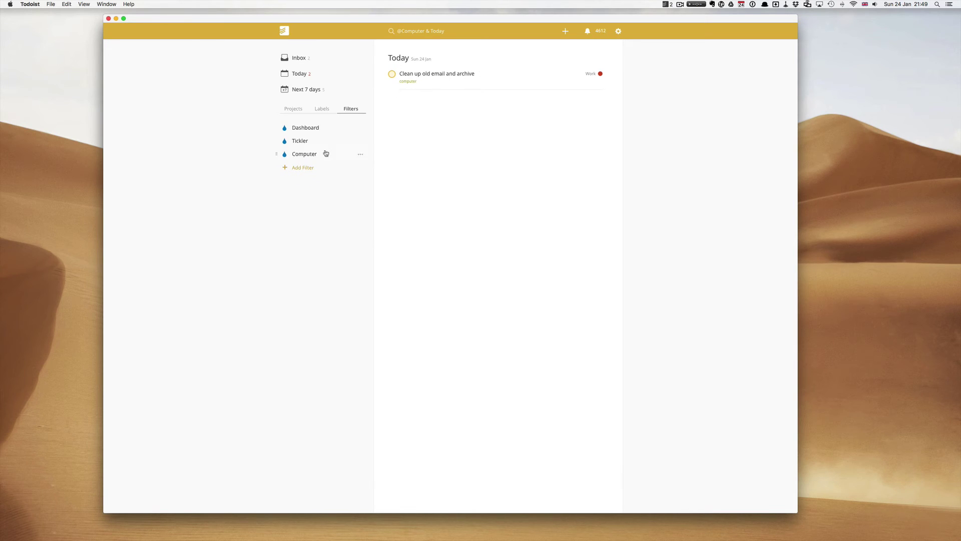
- Reopen the Computer filter and save it again unchanged
{"action": "left_click", "coordinate": [360, 155]}
{"action": "left_click", "coordinate": [367, 165]}
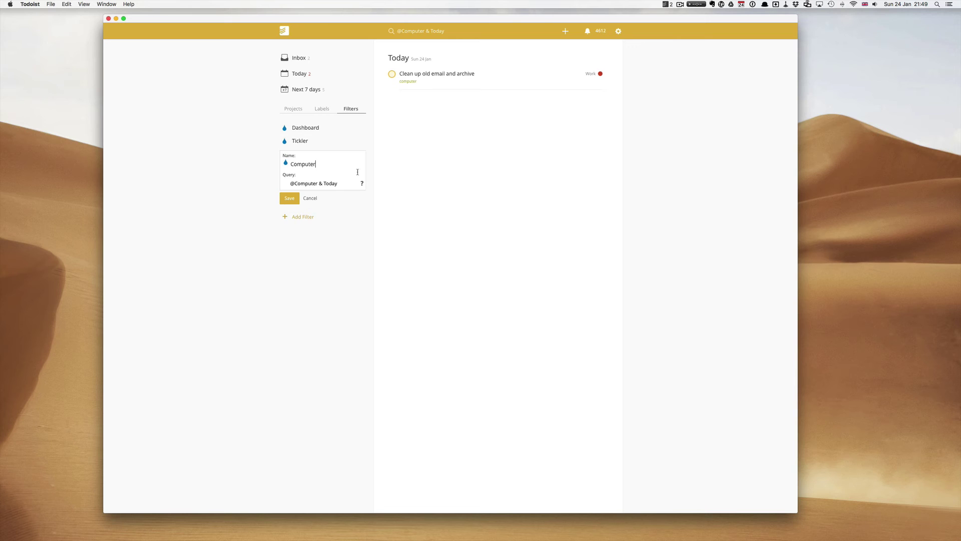
{"action": "left_click", "coordinate": [288, 198]}
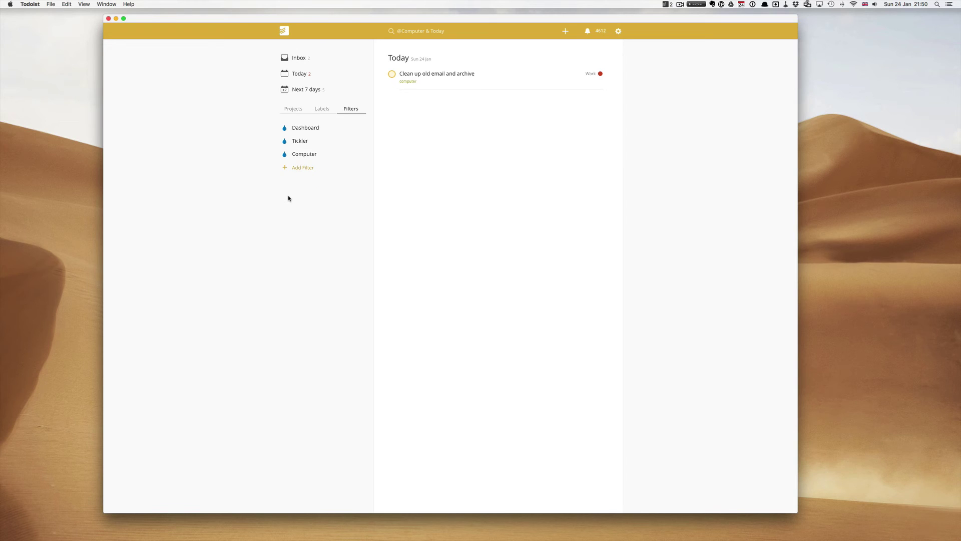
- Add a Priority filter with query 'p1 & Today', compare against Today, and reopen it
{"action": "left_click", "coordinate": [306, 168]}
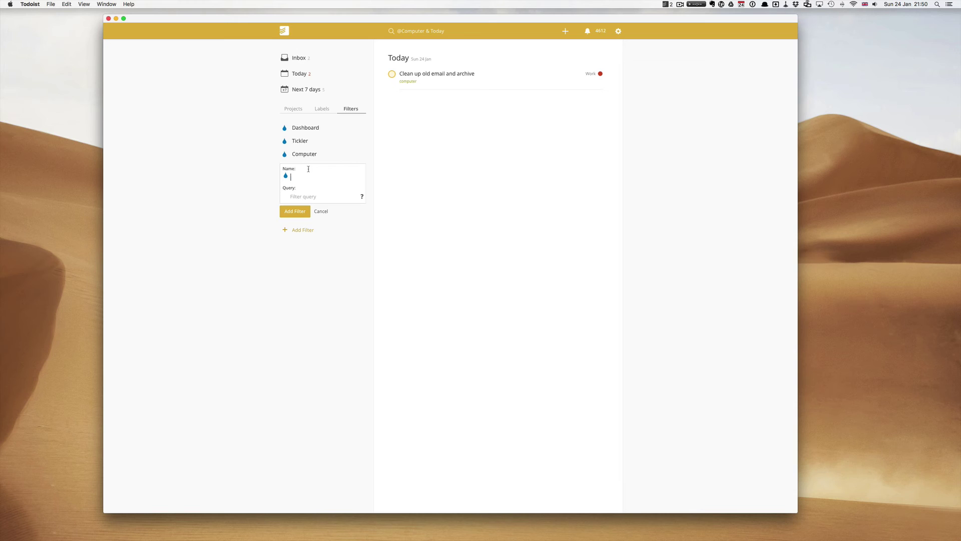
{"action": "type", "text": "PRIOT"}
{"action": "key", "text": "BackSpace"}
{"action": "key", "text": "BackSpace"}
{"action": "key", "text": "BackSpace"}
{"action": "type", "text": "ority"}
{"action": "left_click", "coordinate": [300, 197]}
{"action": "type", "text": "p1 & Today"}
{"action": "left_click", "coordinate": [296, 212]}
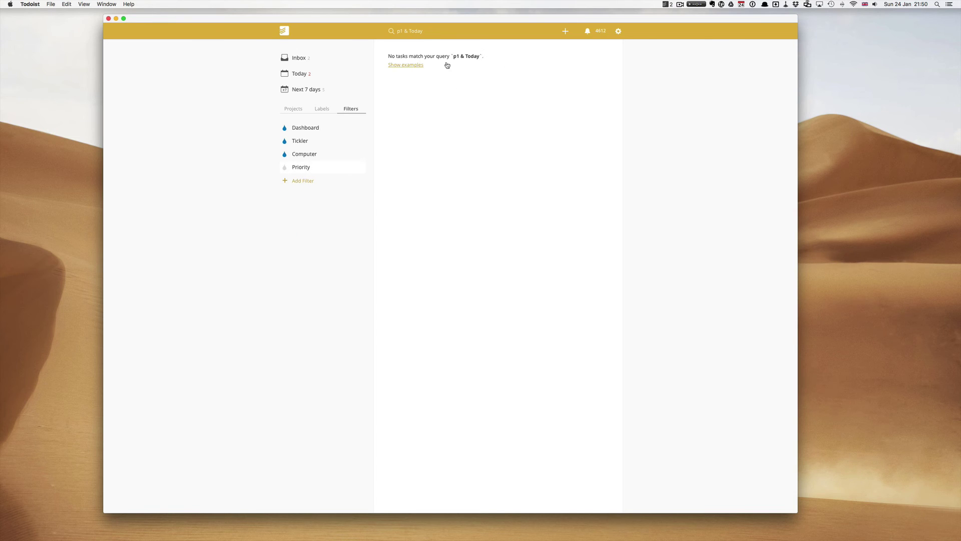
{"action": "left_click", "coordinate": [302, 75]}
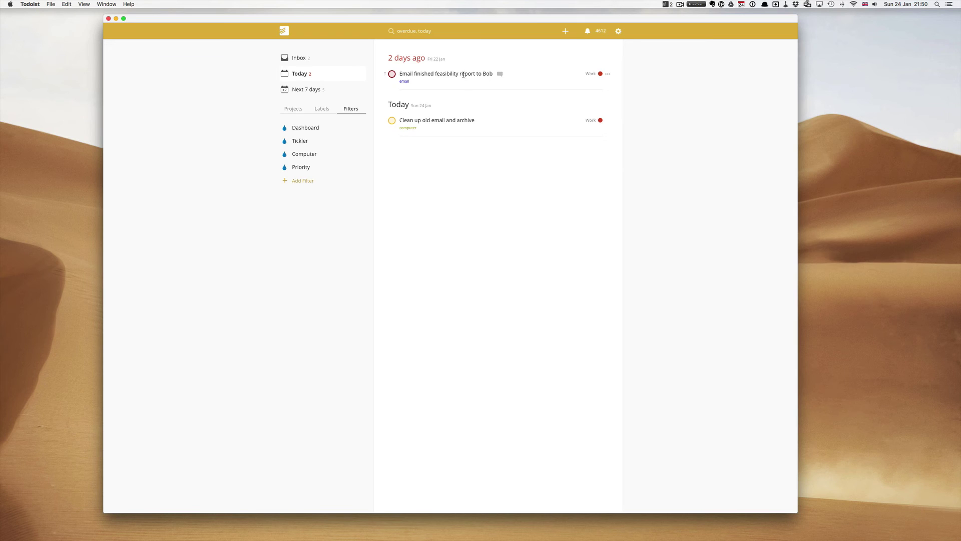
{"action": "left_click", "coordinate": [304, 168]}
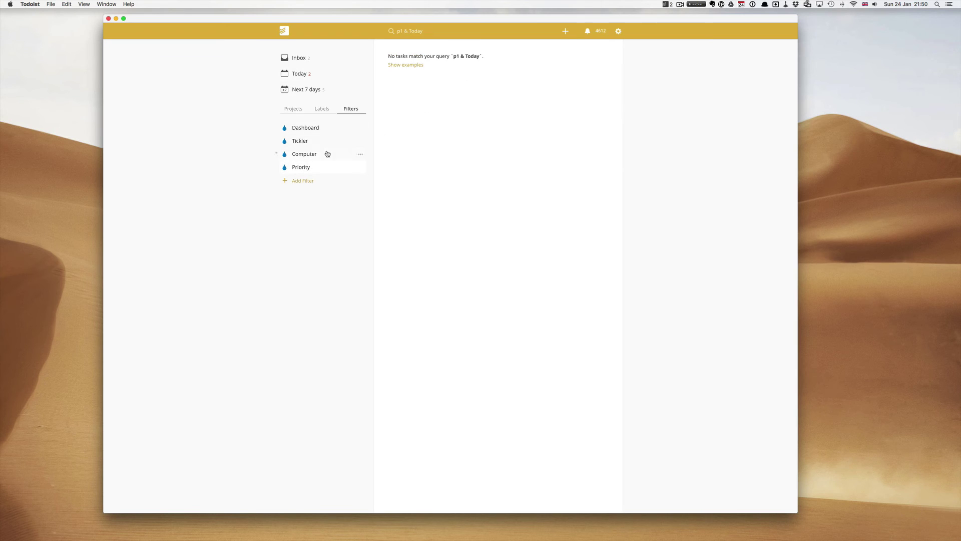
- Append ', Over due' to the Priority filter so its query reads 'p1 & Today, Over due'
{"action": "left_click", "coordinate": [360, 168]}
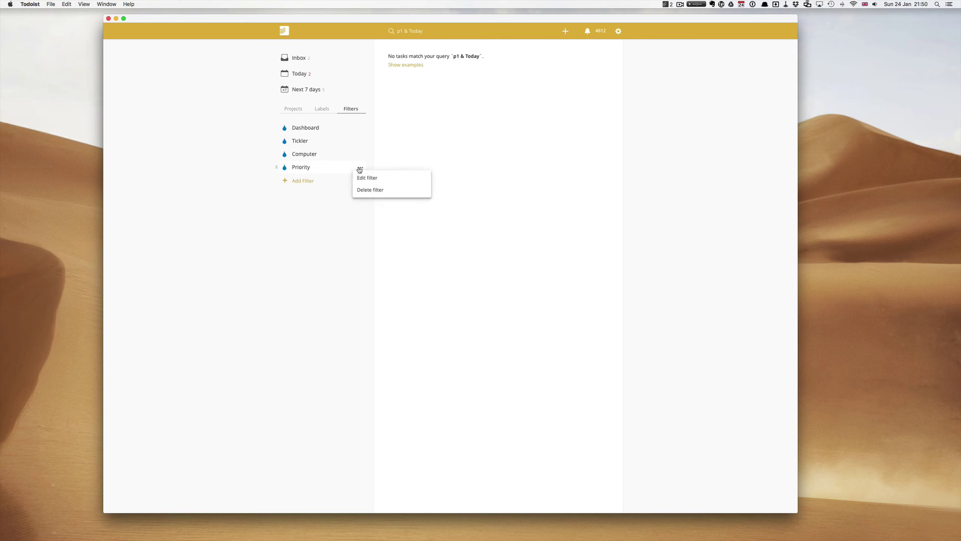
{"action": "left_click", "coordinate": [366, 180]}
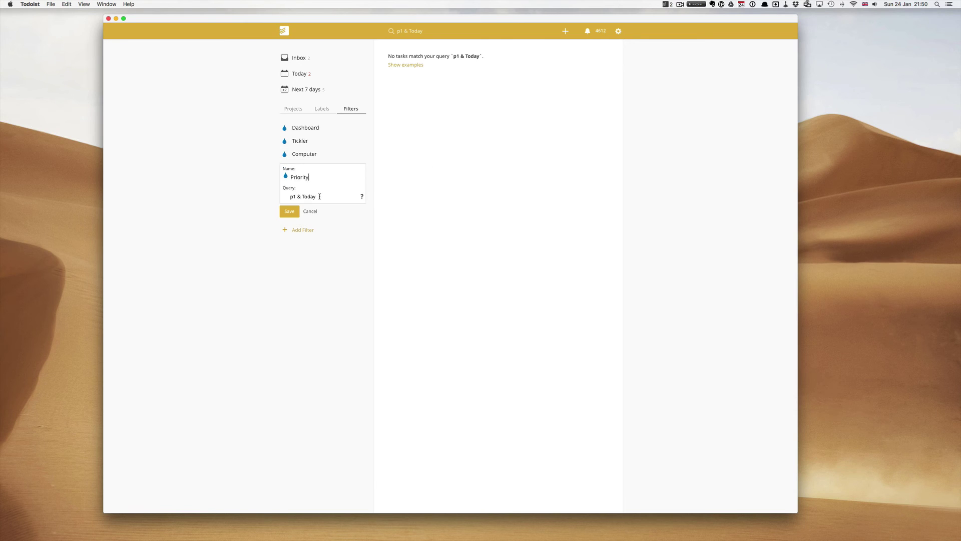
{"action": "type", "text": ", Over due"}
{"action": "left_click", "coordinate": [296, 210]}
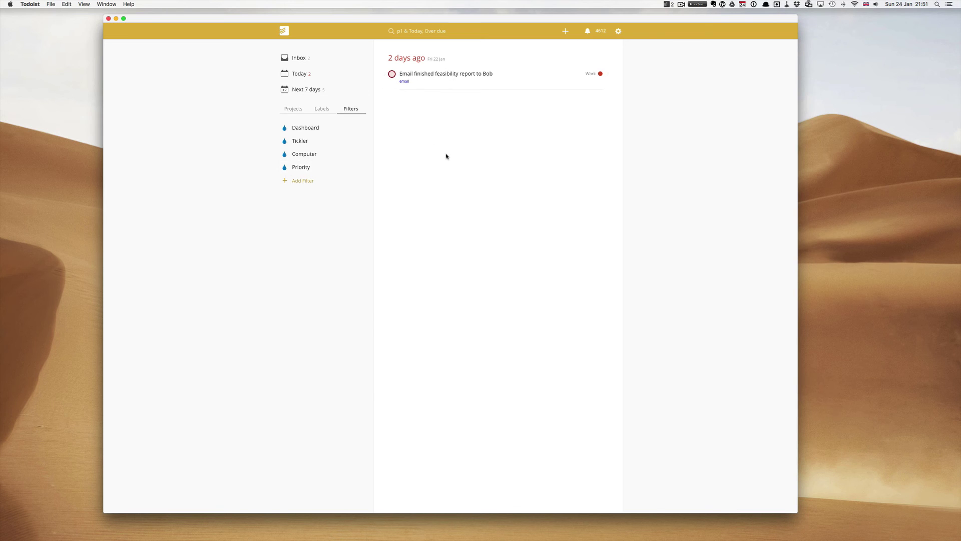
- In the Work project, change the feasibility-report email task's due date from 22 Jan to today
{"action": "left_click", "coordinate": [306, 111]}
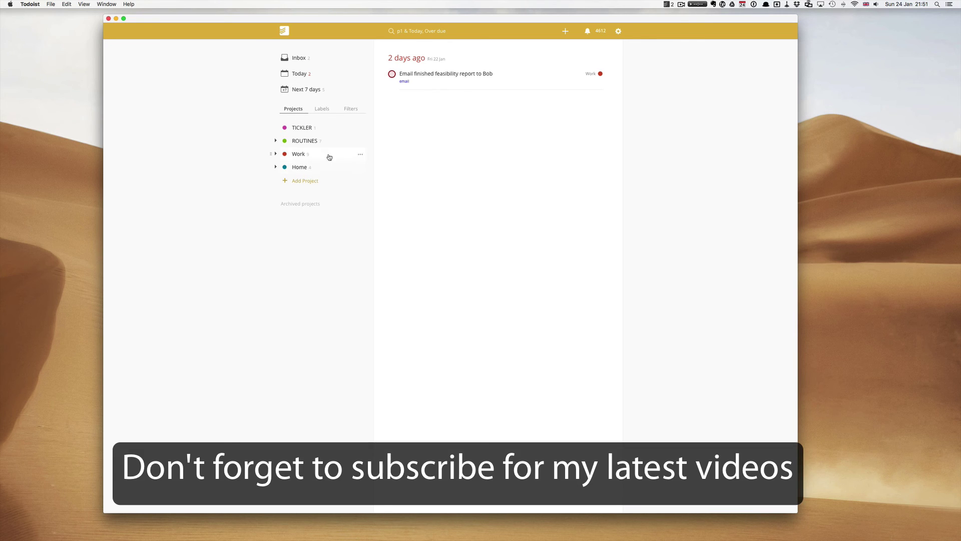
{"action": "left_click", "coordinate": [300, 157]}
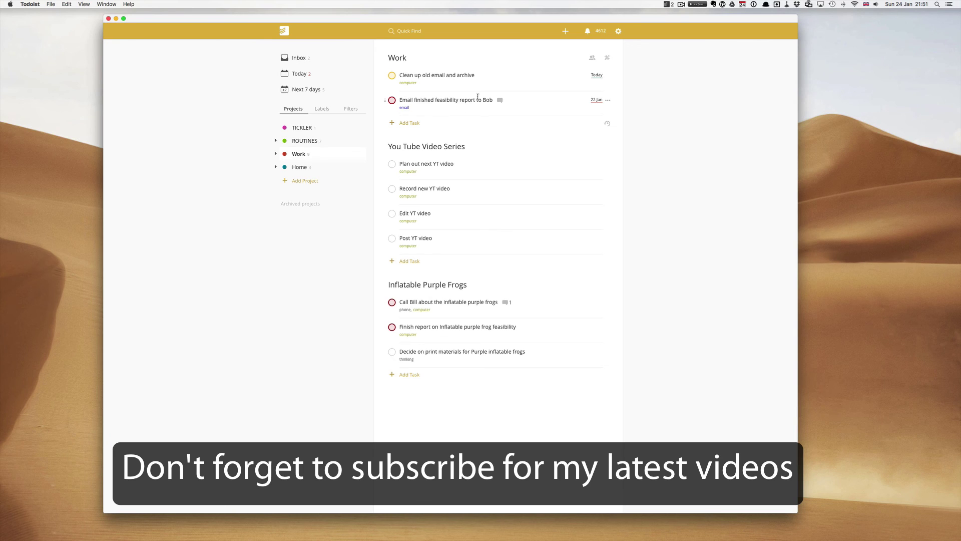
{"action": "left_click", "coordinate": [594, 99]}
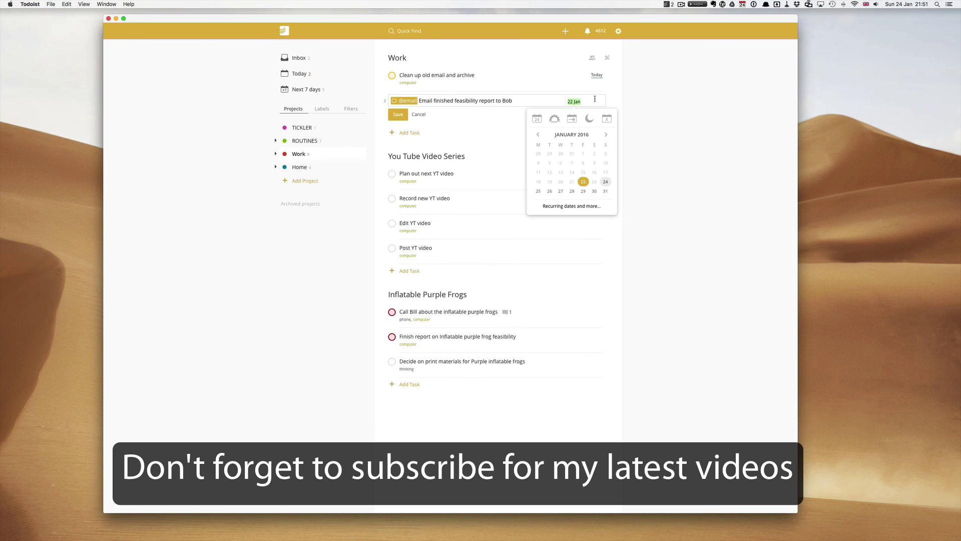
{"action": "key", "text": "BackSpace"}
{"action": "key", "text": "BackSpace"}
{"action": "key", "text": "BackSpace"}
{"action": "key", "text": "BackSpace"}
{"action": "key", "text": "BackSpace"}
{"action": "key", "text": "BackSpace"}
{"action": "type", "text": "today"}
{"action": "key", "text": "Return"}
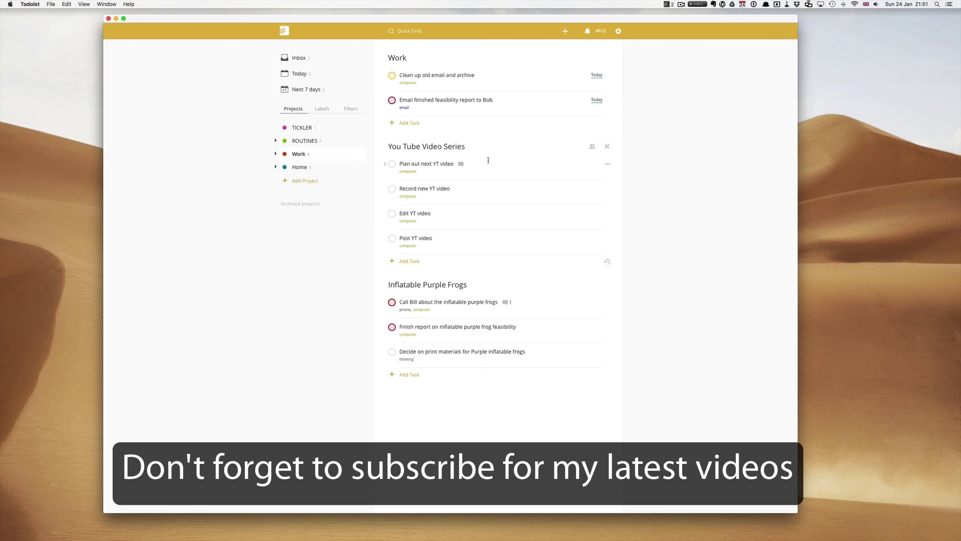
- Give Plan out next YT video priority 1, then view the Priority filter's results
{"action": "left_click", "coordinate": [607, 164]}
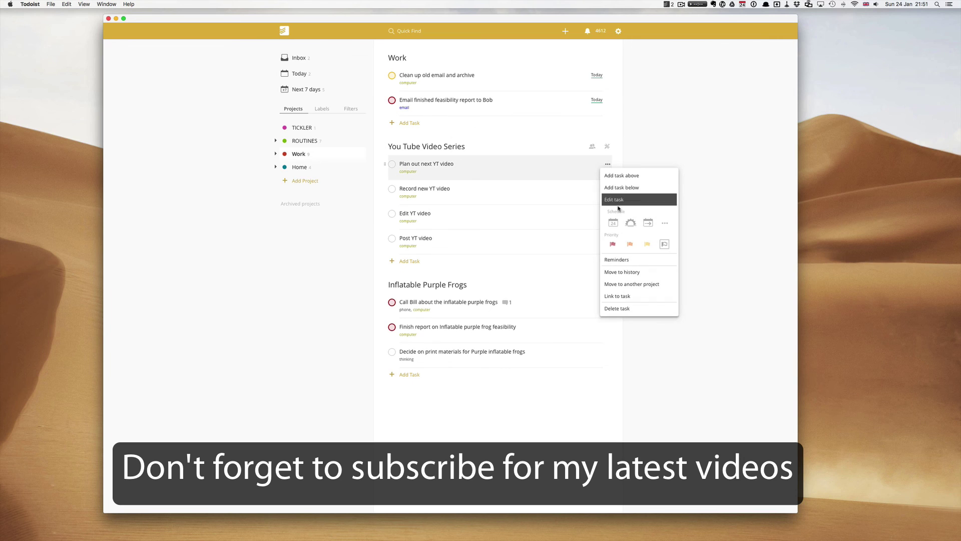
{"action": "left_click", "coordinate": [614, 245]}
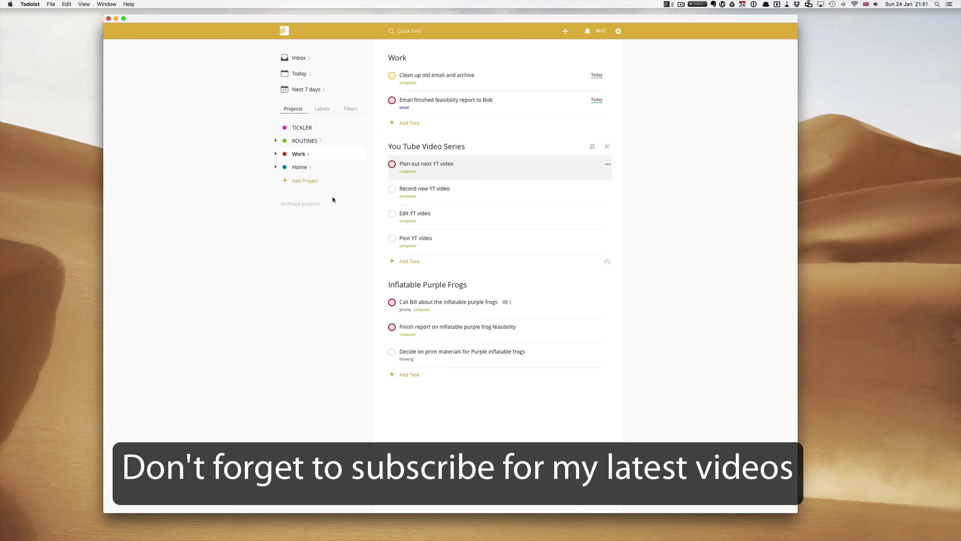
{"action": "left_click", "coordinate": [351, 109]}
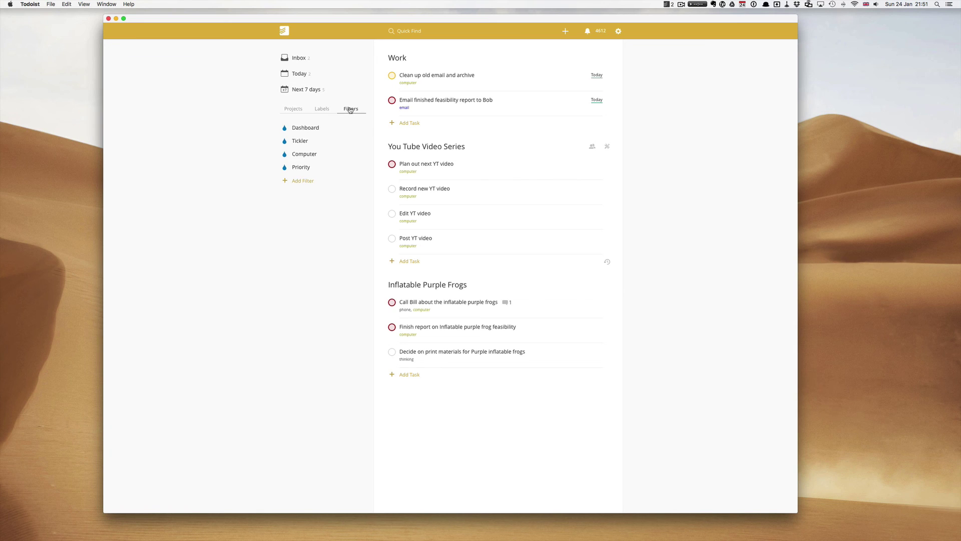
{"action": "left_click", "coordinate": [294, 109]}
{"action": "left_click", "coordinate": [351, 113]}
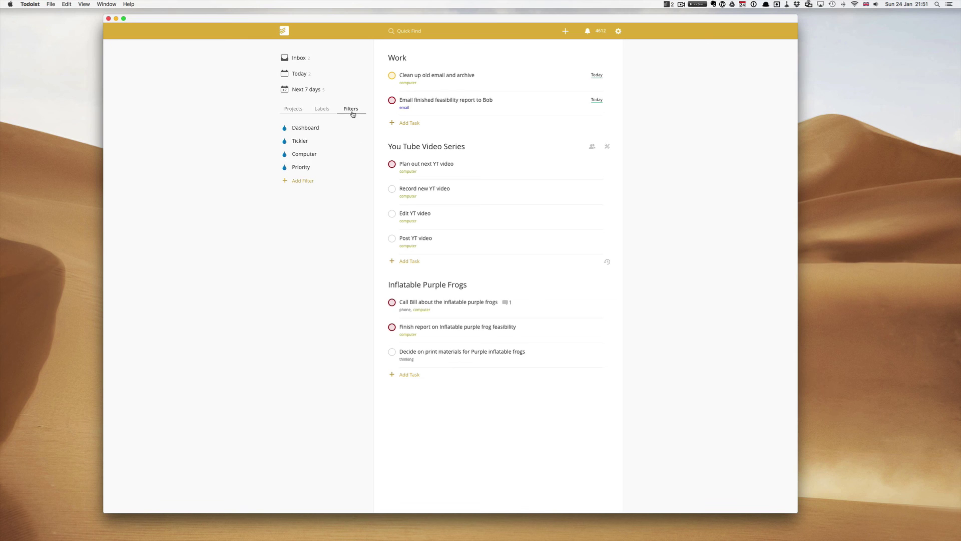
{"action": "left_click", "coordinate": [303, 168]}
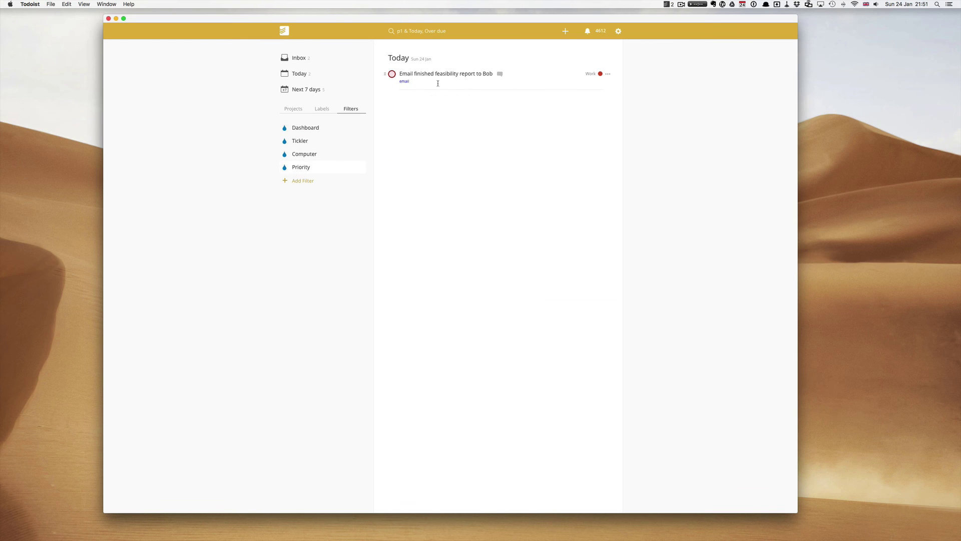
- Set Plan out next YT video due today in Work and recheck the Priority filter
{"action": "left_click", "coordinate": [293, 110]}
{"action": "left_click", "coordinate": [299, 154]}
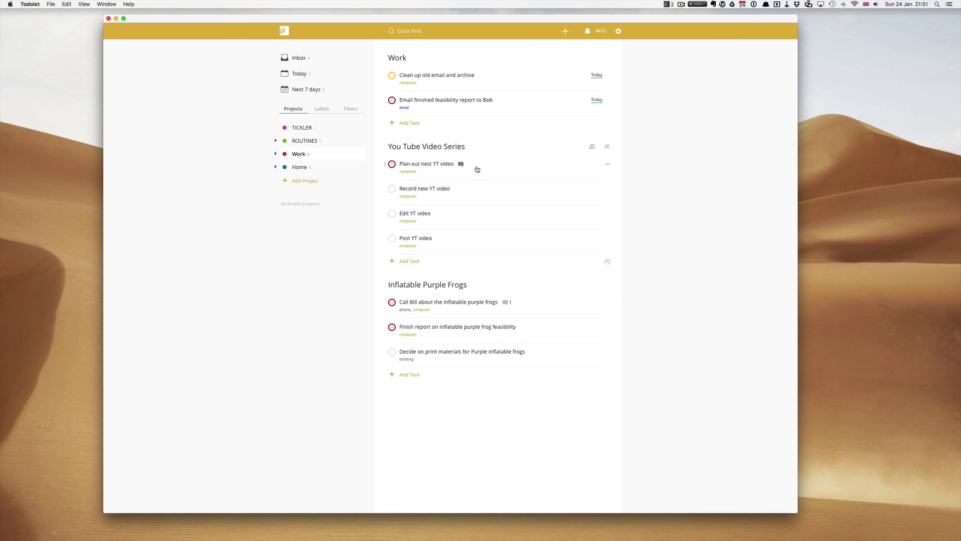
{"action": "left_click", "coordinate": [594, 166]}
{"action": "left_click", "coordinate": [592, 164]}
{"action": "type", "text": "today"}
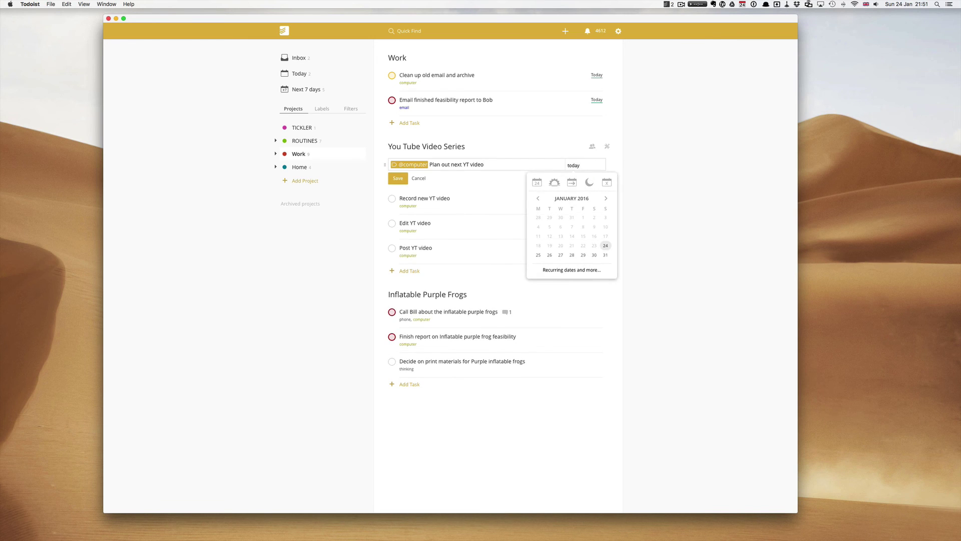
{"action": "key", "text": "Return"}
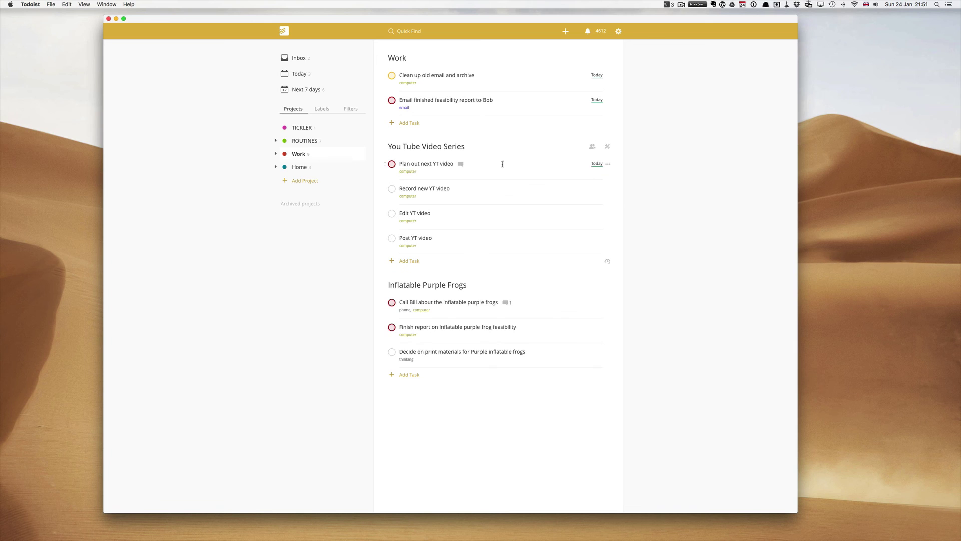
{"action": "left_click", "coordinate": [350, 110]}
{"action": "left_click", "coordinate": [306, 167]}
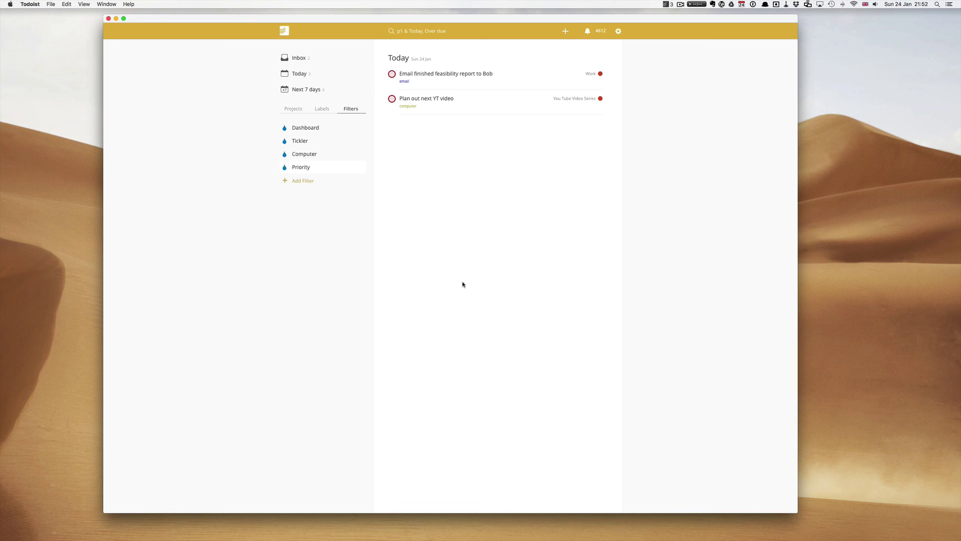
- Bring Safari forward with Mission Control and scroll through the Todoist Filters help article's query examples
{"action": "key", "text": "ctrl+Up"}
{"action": "left_click", "coordinate": [412, 262]}
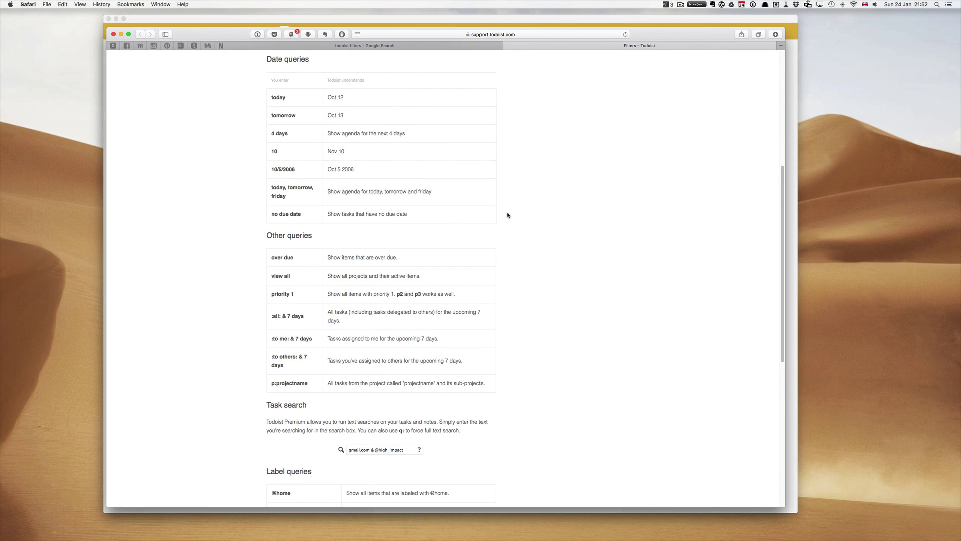
{"action": "scroll", "coordinate": [475, 184], "scroll_direction": "up", "scroll_amount": 10}
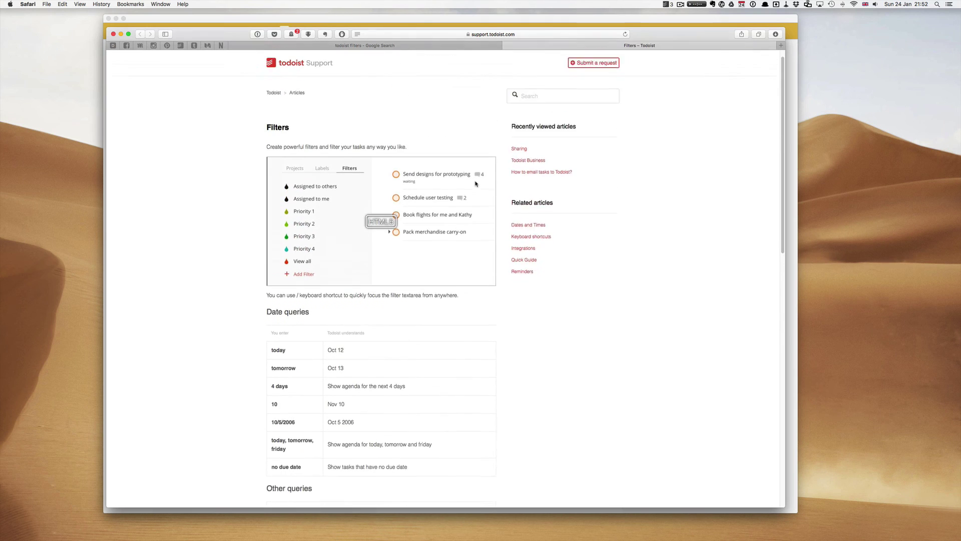
{"action": "scroll", "coordinate": [476, 184], "scroll_direction": "down", "scroll_amount": 10}
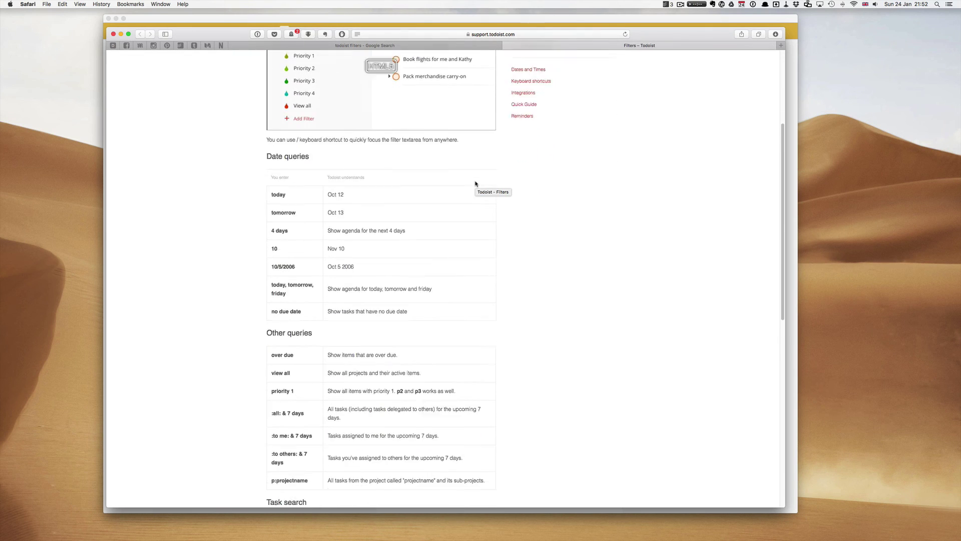
{"action": "scroll", "coordinate": [470, 184], "scroll_direction": "down", "scroll_amount": 6}
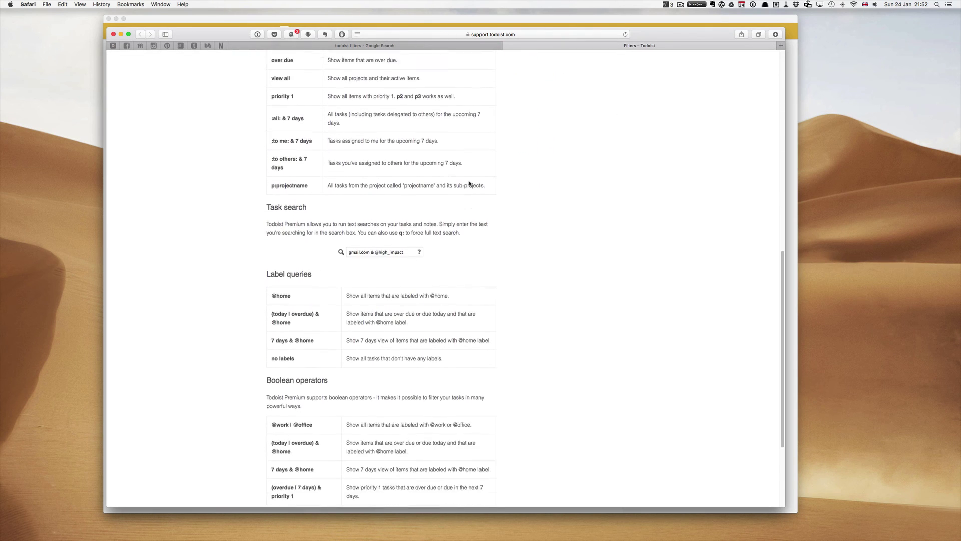
{"action": "scroll", "coordinate": [469, 184], "scroll_direction": "up", "scroll_amount": 15}
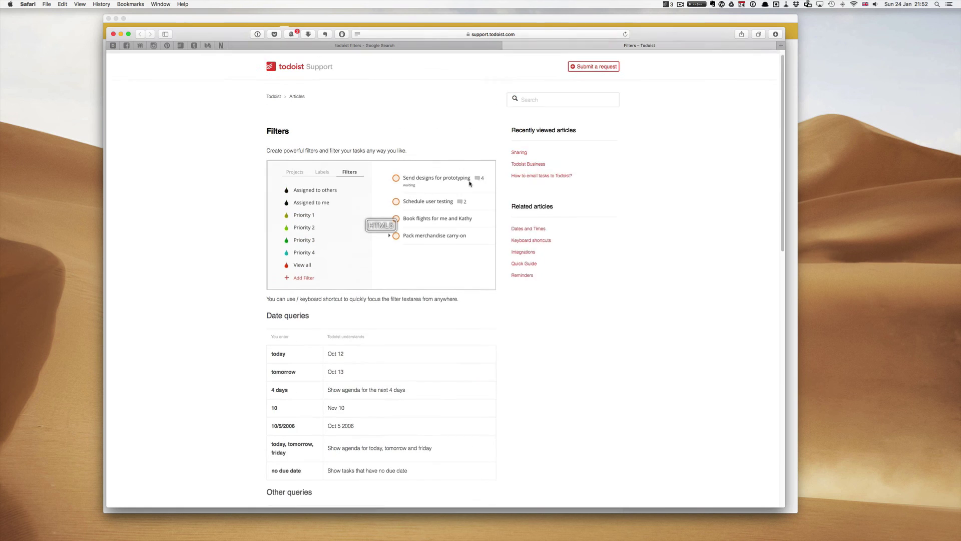